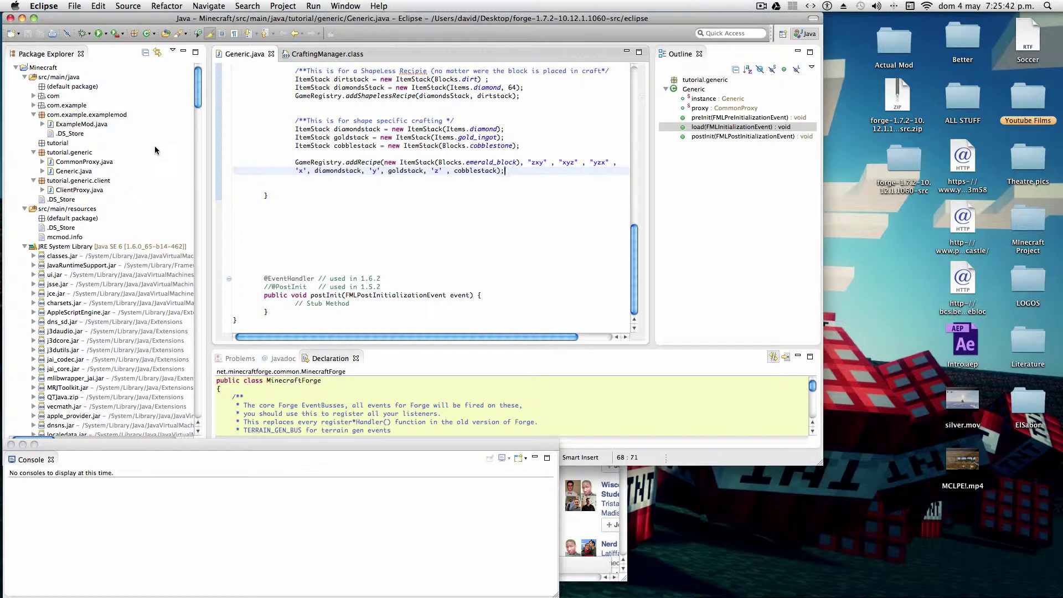
scroll(155, 150, "down", 10)
scroll(156, 149, "down", 5)
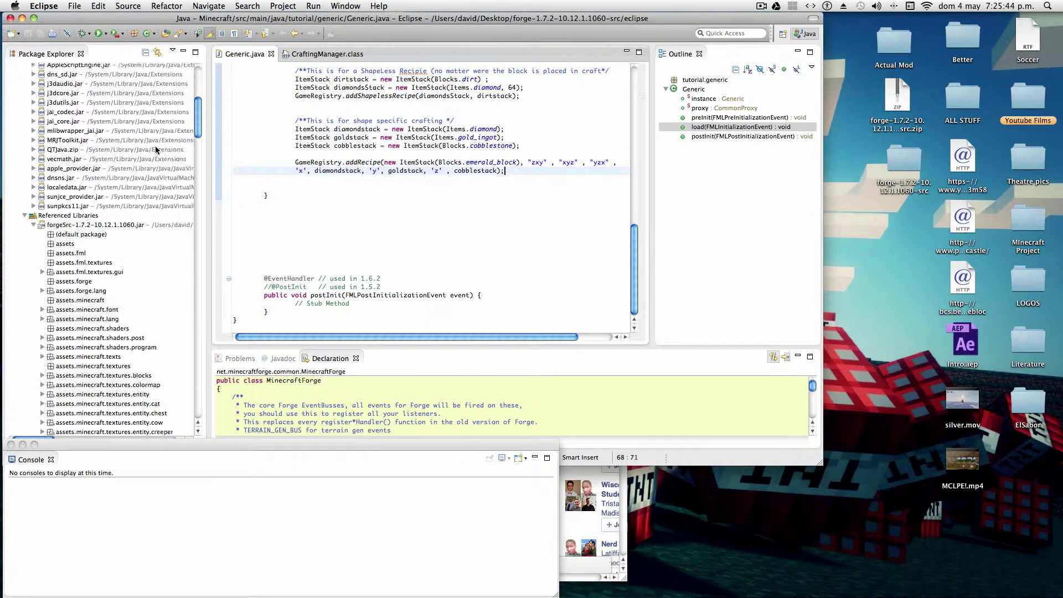
scroll(155, 149, "down", 10)
scroll(155, 150, "down", 8)
scroll(156, 150, "down", 3)
scroll(155, 149, "down", 3)
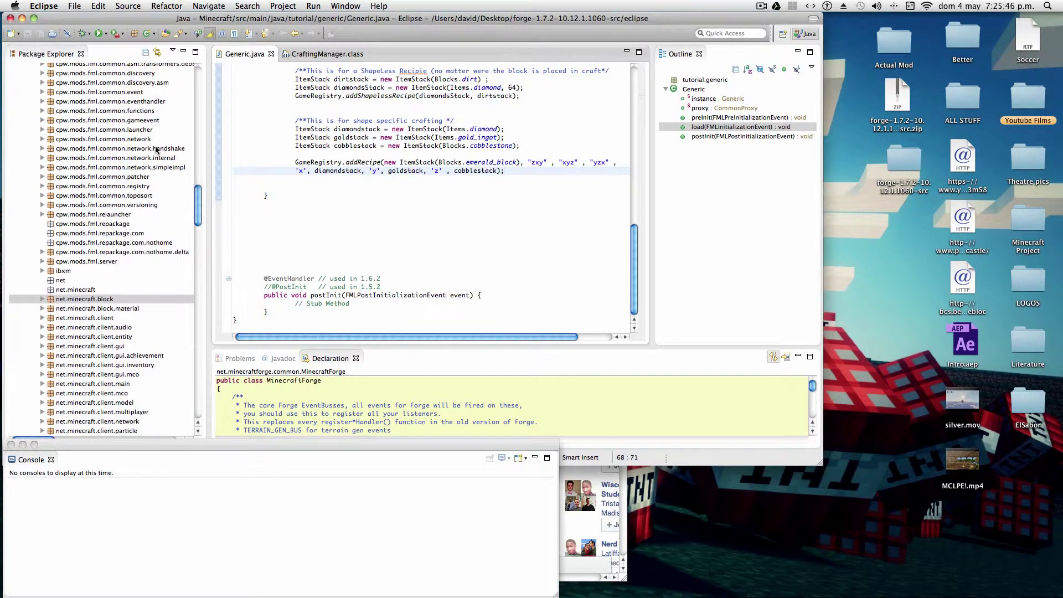
scroll(155, 150, "down", 8)
scroll(156, 150, "down", 6)
scroll(156, 150, "down", 4)
scroll(156, 150, "down", 3)
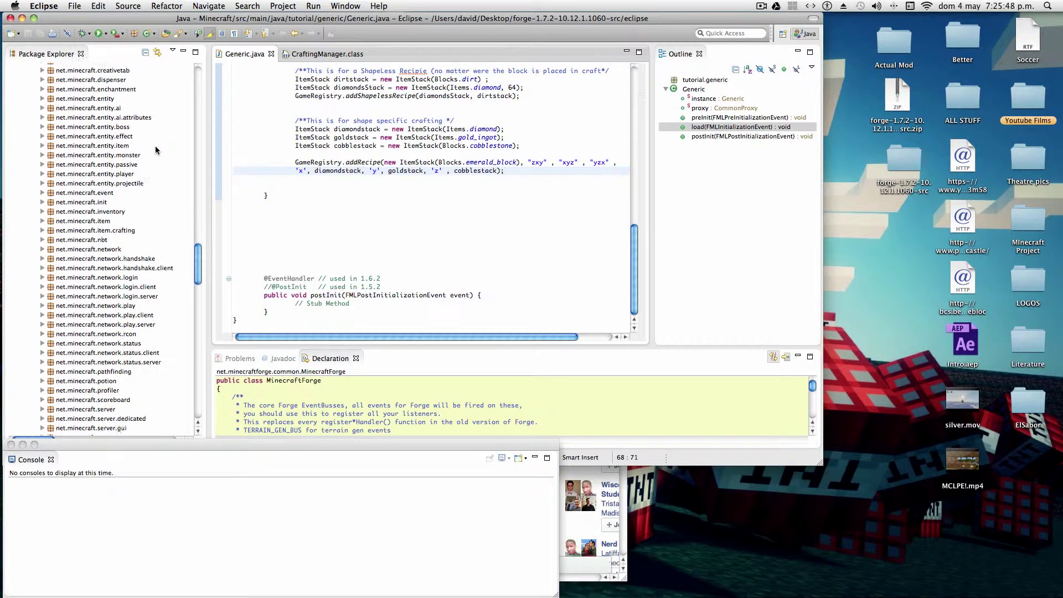
scroll(156, 150, "down", 8)
scroll(155, 149, "down", 6)
scroll(156, 149, "down", 6)
scroll(156, 150, "down", 3)
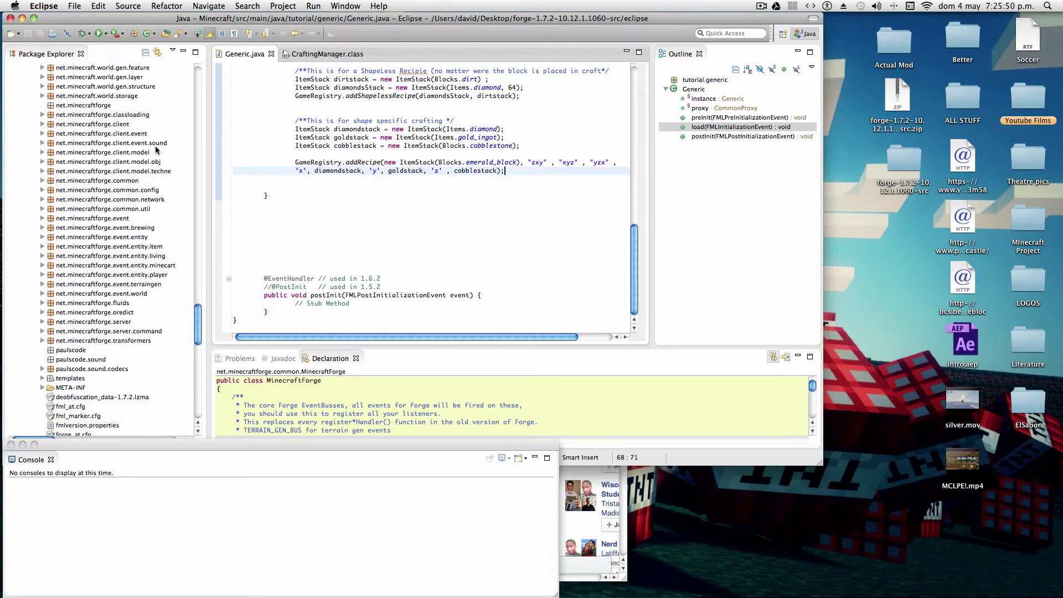
scroll(156, 150, "down", 5)
scroll(155, 149, "up", 10)
scroll(156, 150, "up", 8)
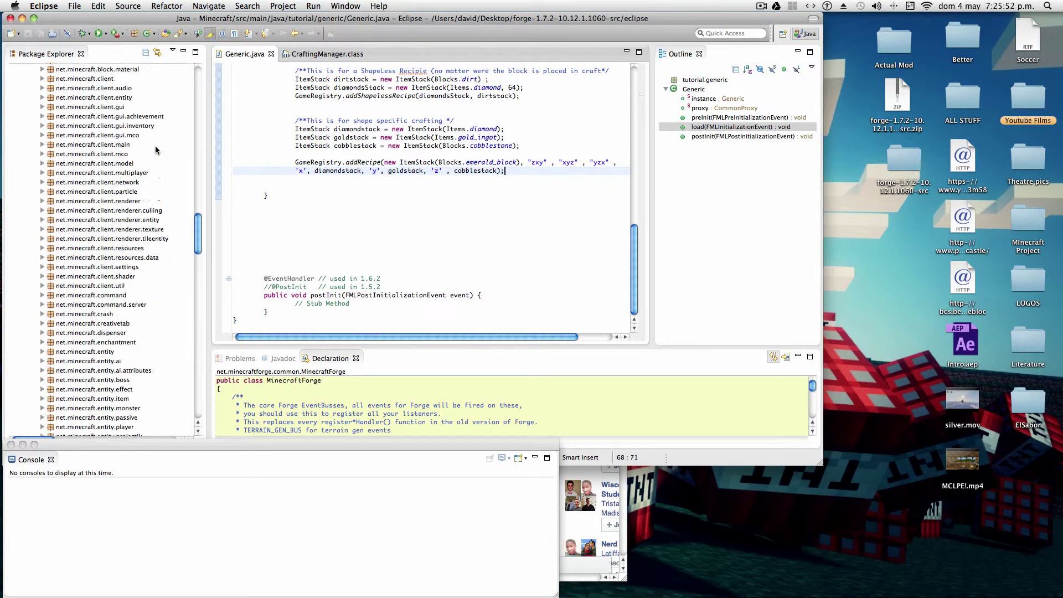
scroll(155, 149, "up", 8)
scroll(155, 150, "up", 5)
scroll(100, 249, "down", 2)
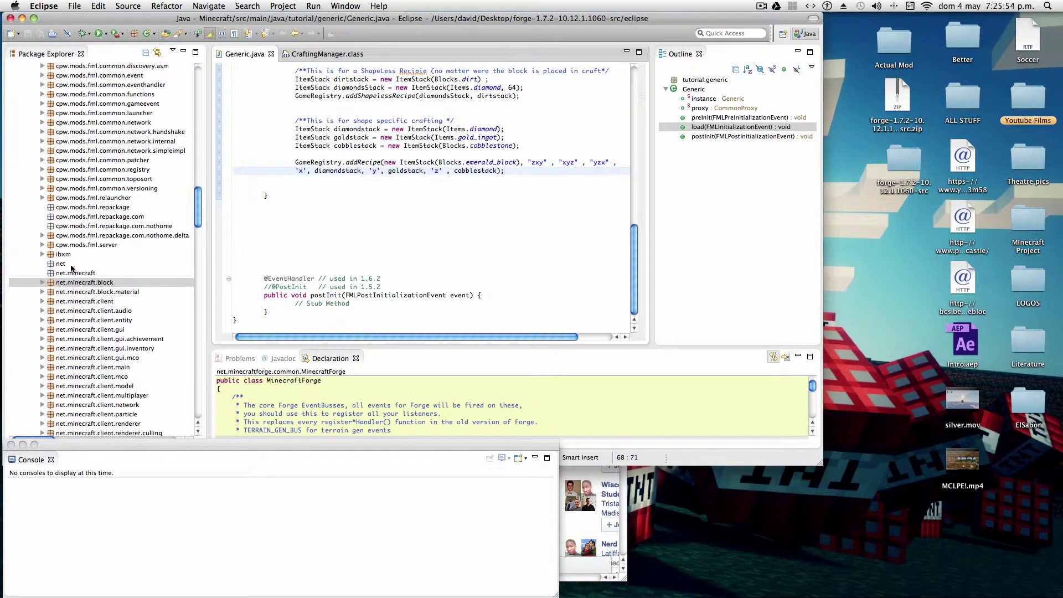
Step: Expand net.minecraft.block under Referenced Libraries to list its block classes
left_click(43, 284)
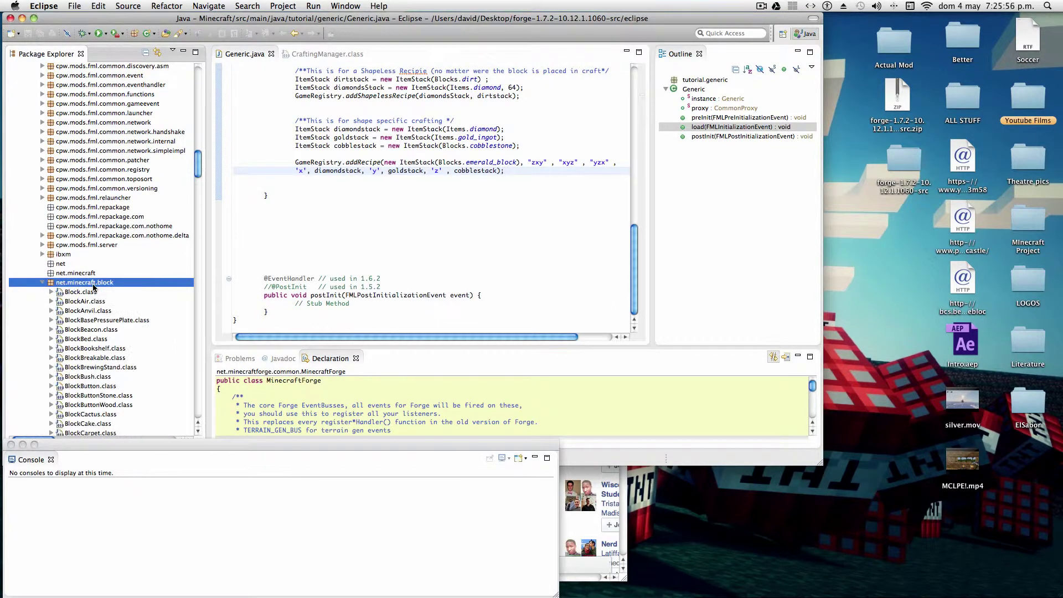
scroll(93, 285, "down", 5)
scroll(93, 285, "down", 4)
scroll(93, 285, "down", 2)
scroll(93, 286, "down", 2)
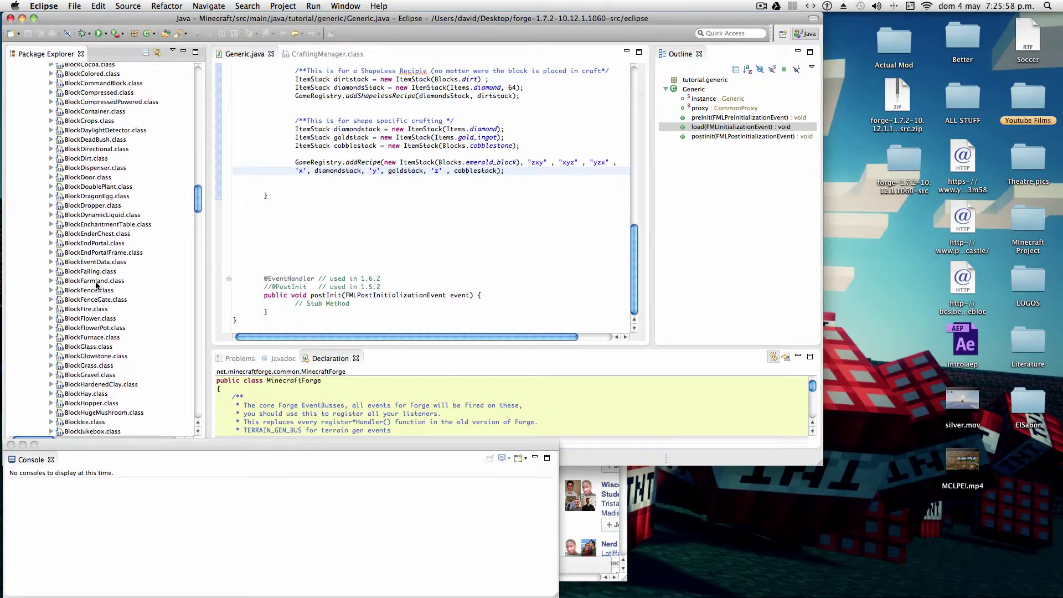
scroll(96, 286, "down", 3)
scroll(96, 285, "down", 2)
scroll(95, 285, "down", 2)
scroll(95, 284, "down", 2)
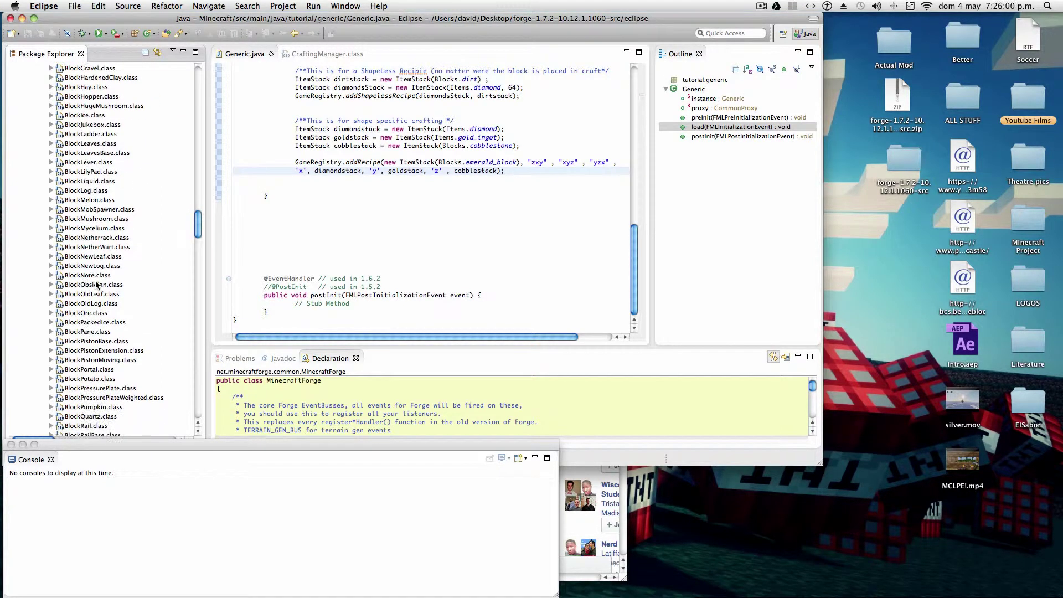
scroll(96, 285, "down", 2)
scroll(96, 285, "down", 2)
scroll(96, 284, "down", 4)
scroll(96, 286, "down", 5)
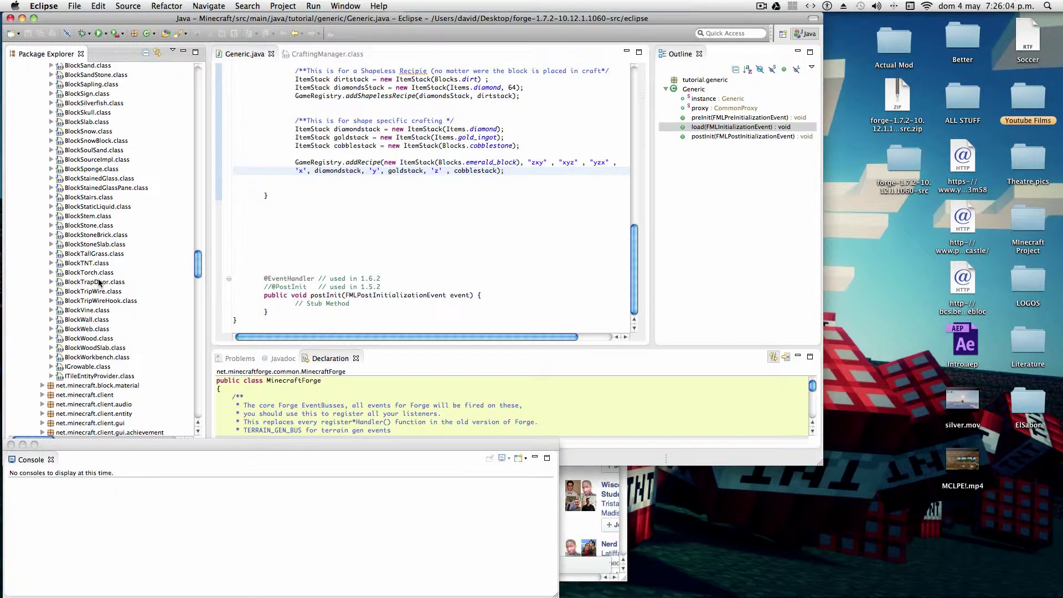
scroll(99, 282, "up", 5)
scroll(99, 283, "up", 4)
scroll(100, 283, "up", 5)
scroll(100, 283, "up", 4)
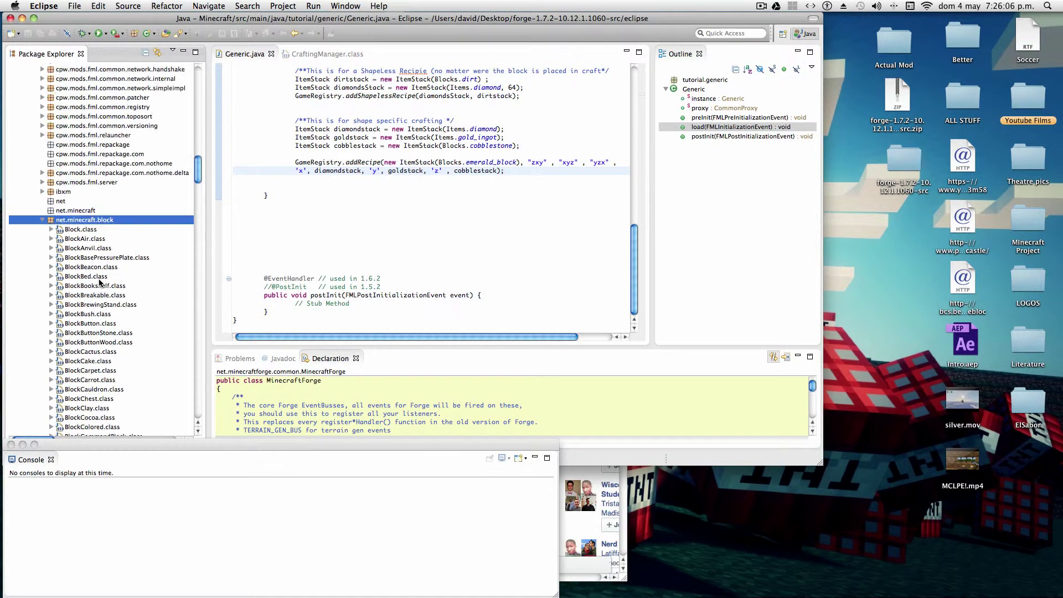
scroll(99, 283, "up", 5)
scroll(98, 282, "up", 5)
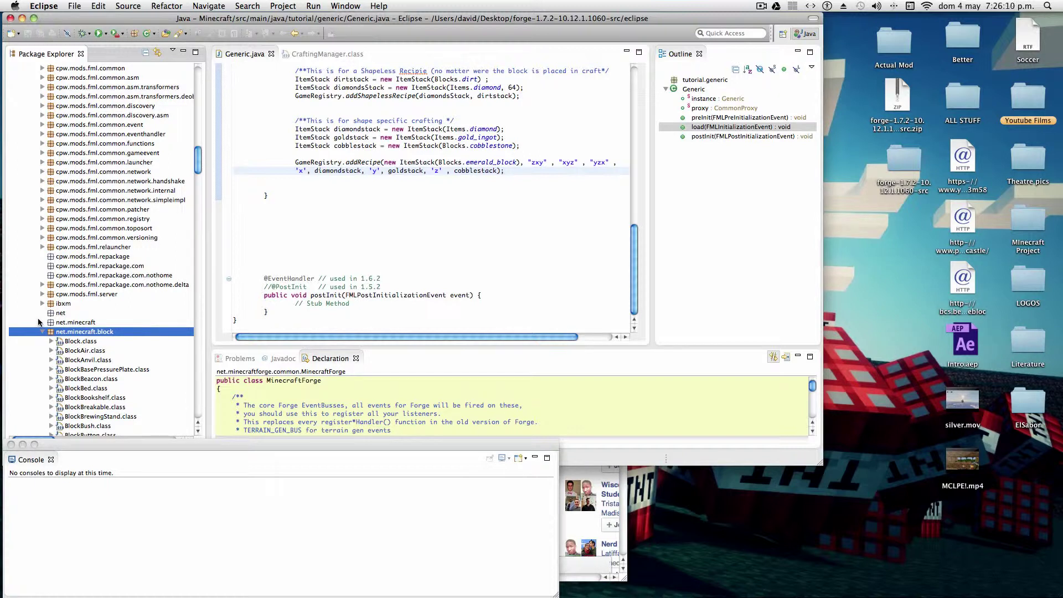
scroll(67, 301, "up", 2)
scroll(67, 301, "up", 3)
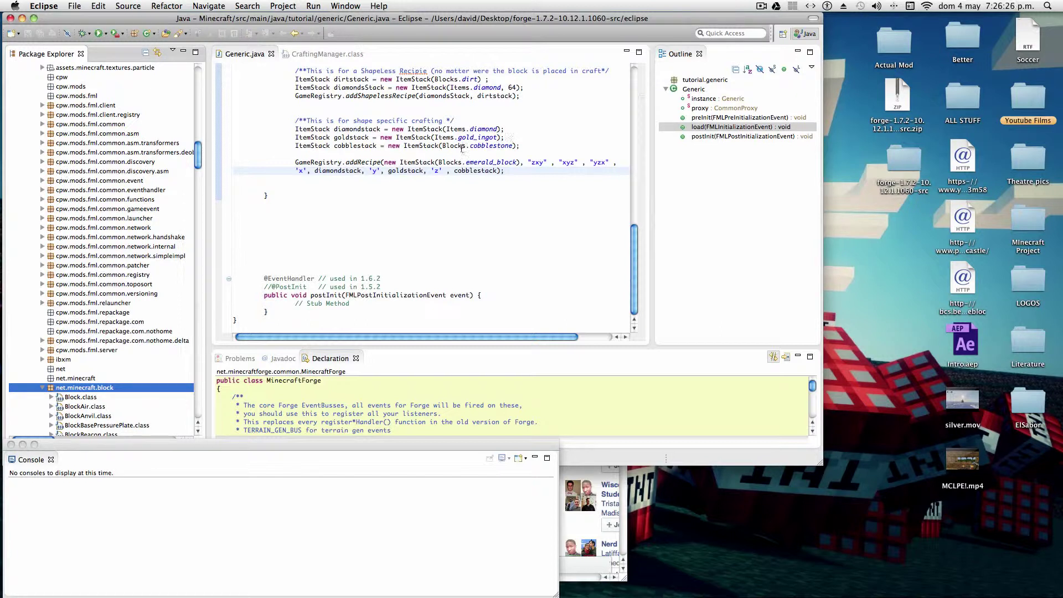
Step: Show the Blocks class declaration for Blocks.cobblestone in the shaped recipe
left_click(464, 145)
type("s")
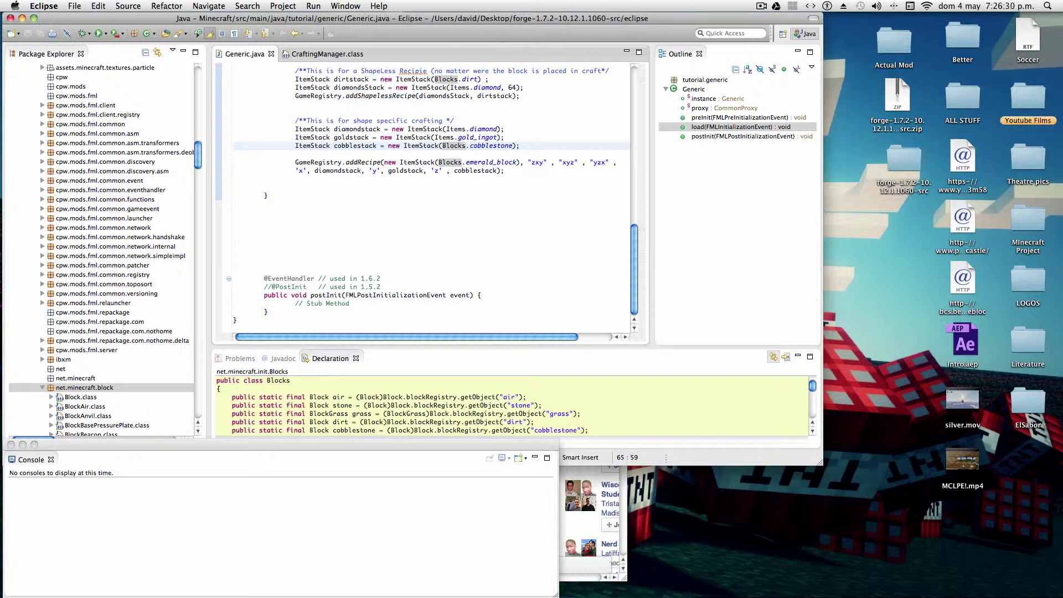
scroll(86, 187, "down", 6)
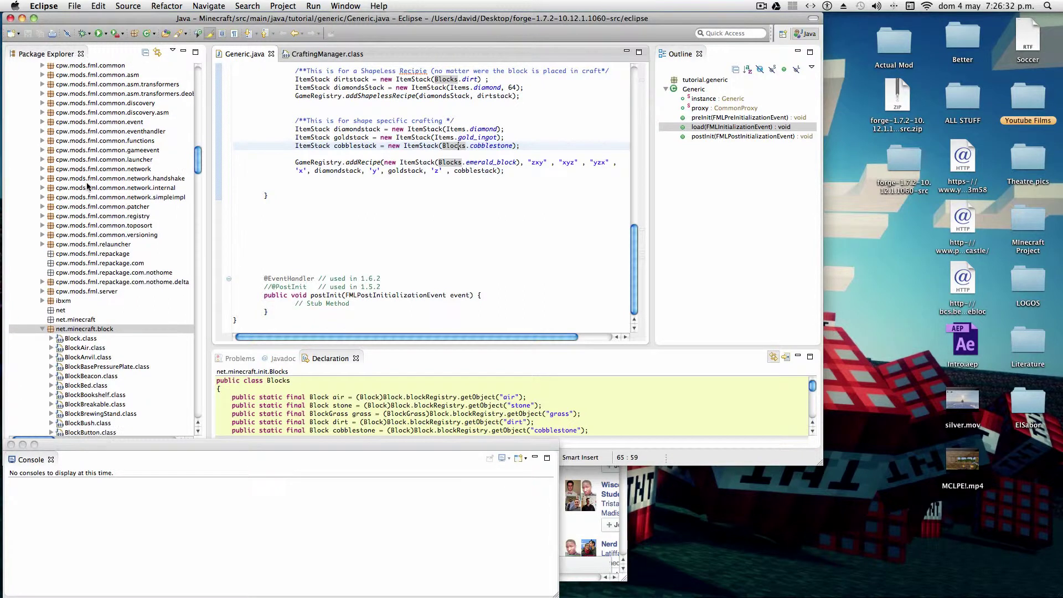
scroll(109, 191, "up", 1)
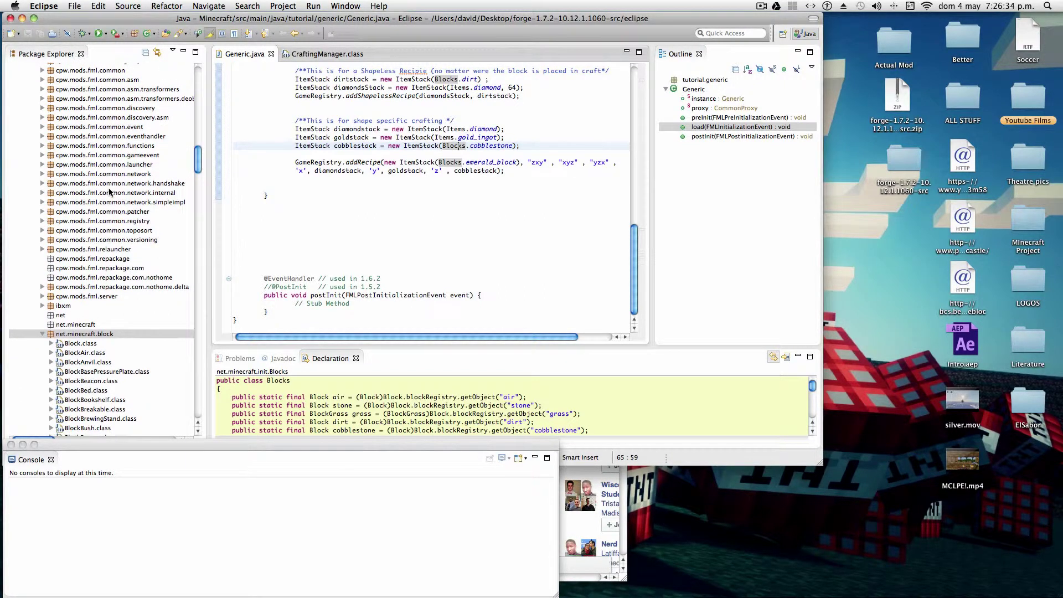
scroll(110, 192, "up", 5)
scroll(109, 191, "up", 5)
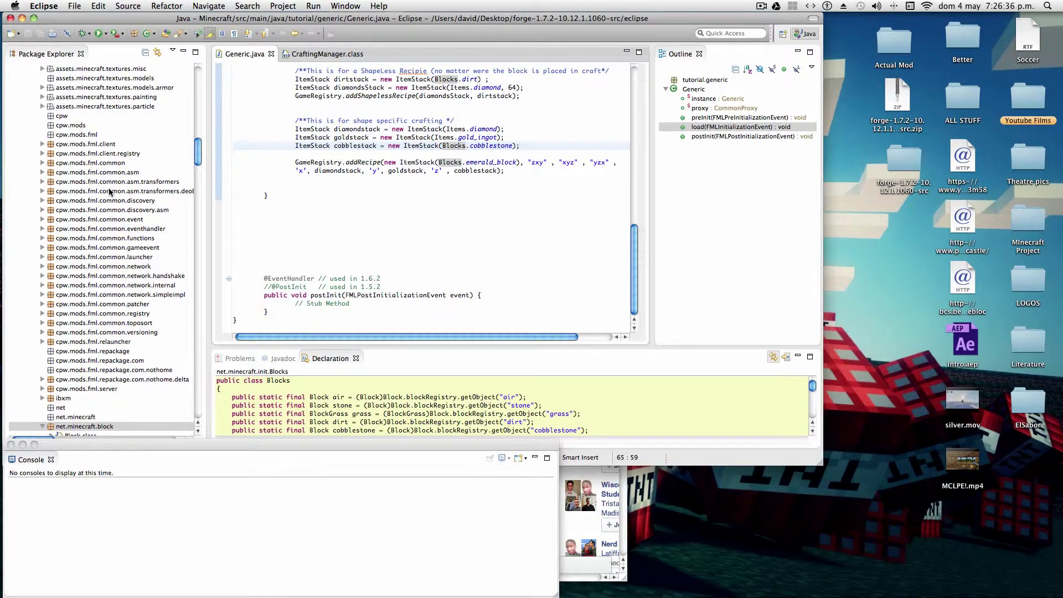
scroll(109, 192, "down", 5)
scroll(109, 192, "down", 4)
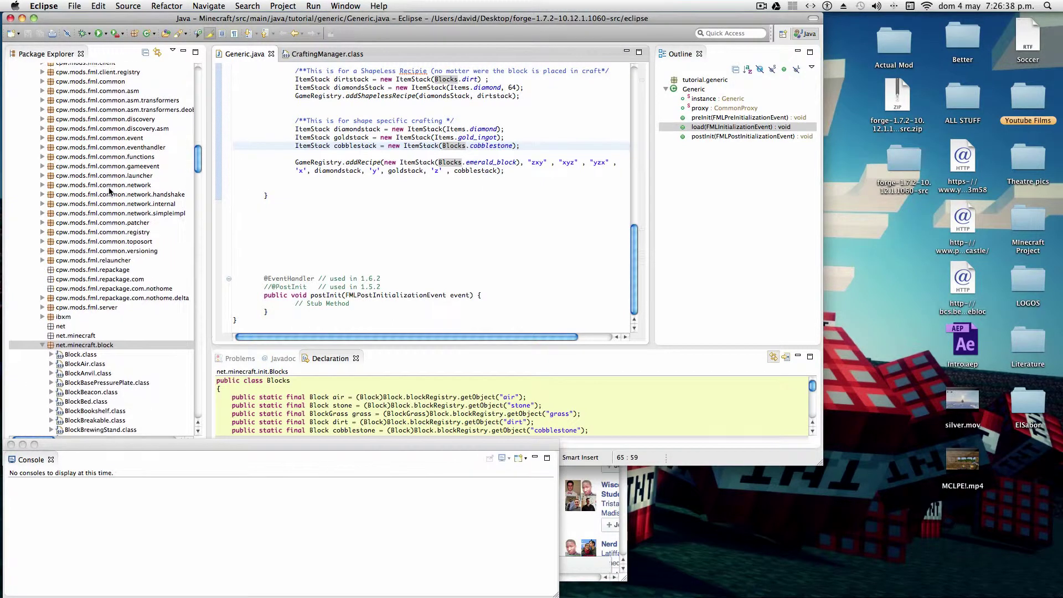
scroll(109, 192, "down", 10)
scroll(109, 191, "down", 5)
scroll(109, 192, "down", 5)
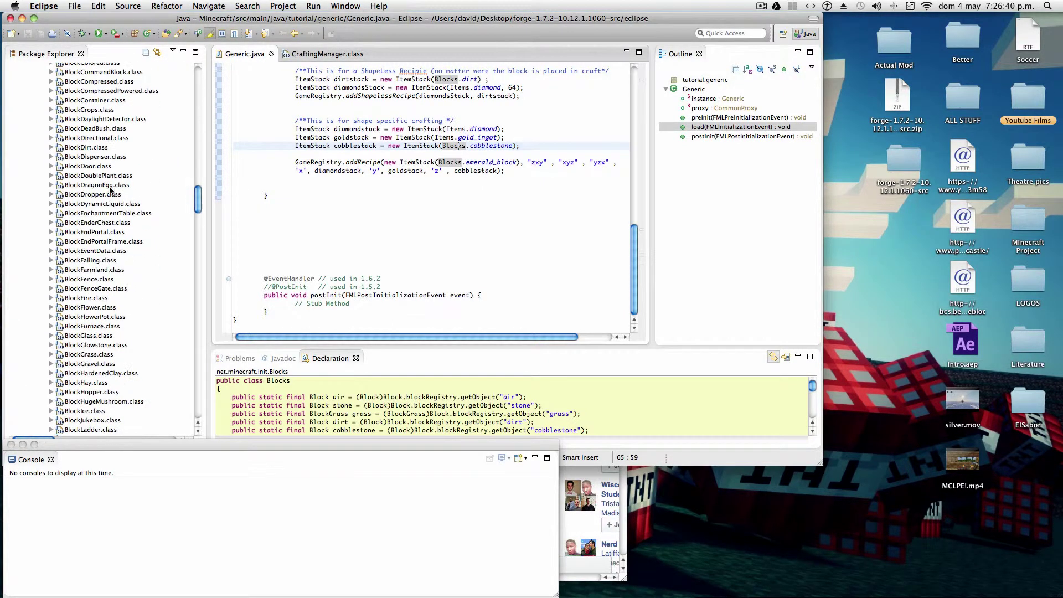
scroll(109, 191, "down", 4)
scroll(110, 190, "down", 8)
scroll(111, 190, "down", 8)
scroll(110, 190, "down", 6)
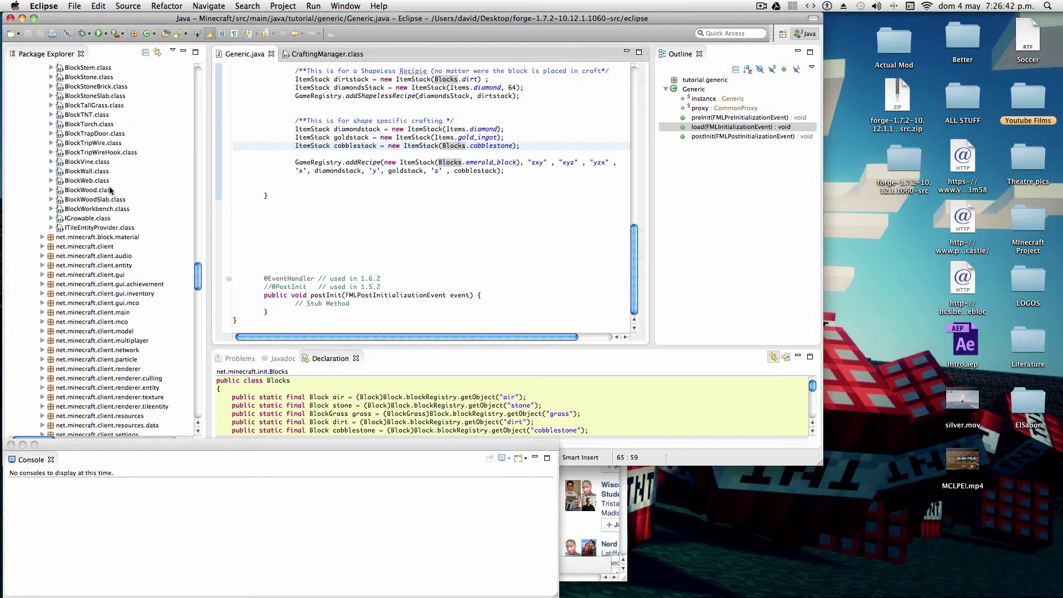
scroll(111, 190, "down", 3)
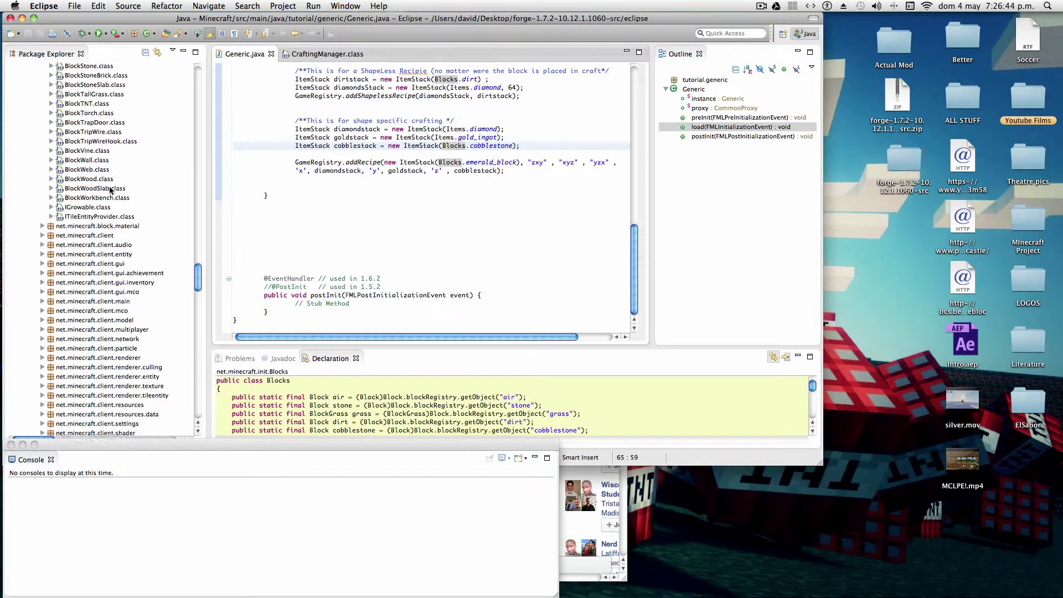
scroll(111, 190, "down", 3)
scroll(110, 190, "down", 4)
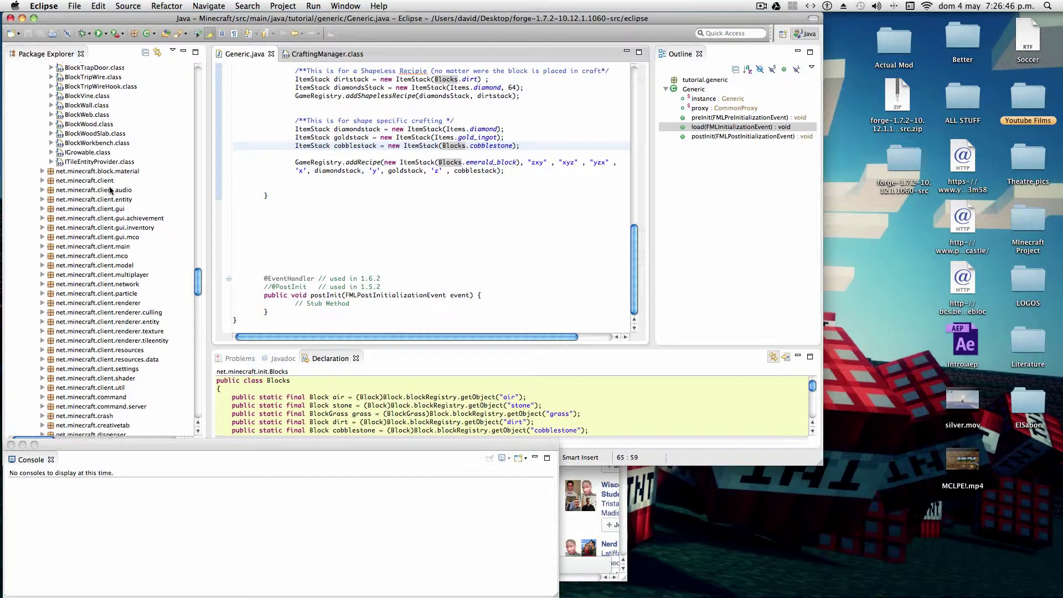
scroll(111, 190, "down", 4)
scroll(110, 191, "down", 5)
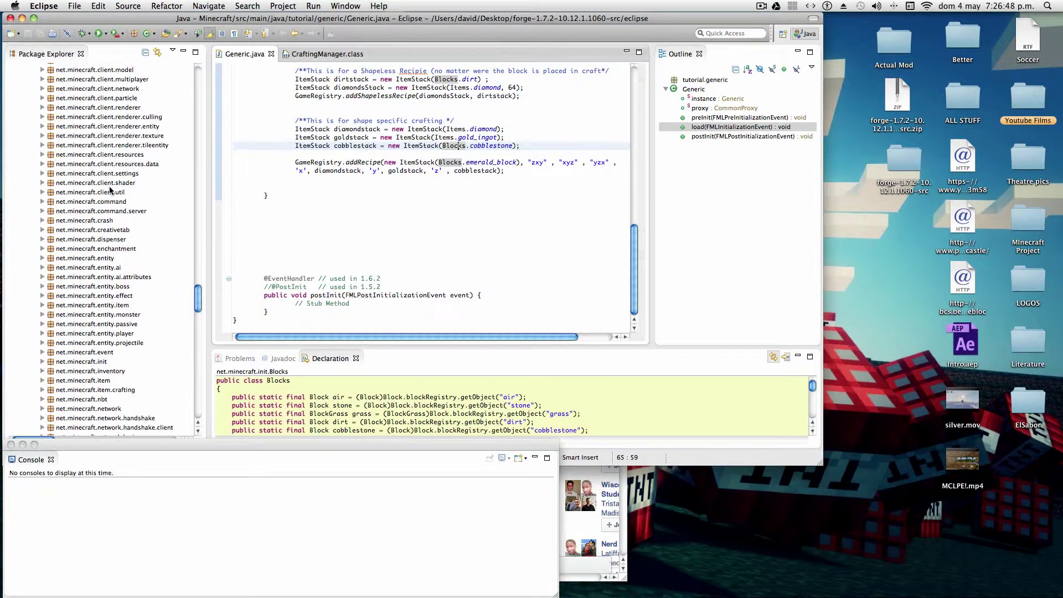
scroll(111, 190, "down", 4)
scroll(110, 191, "down", 2)
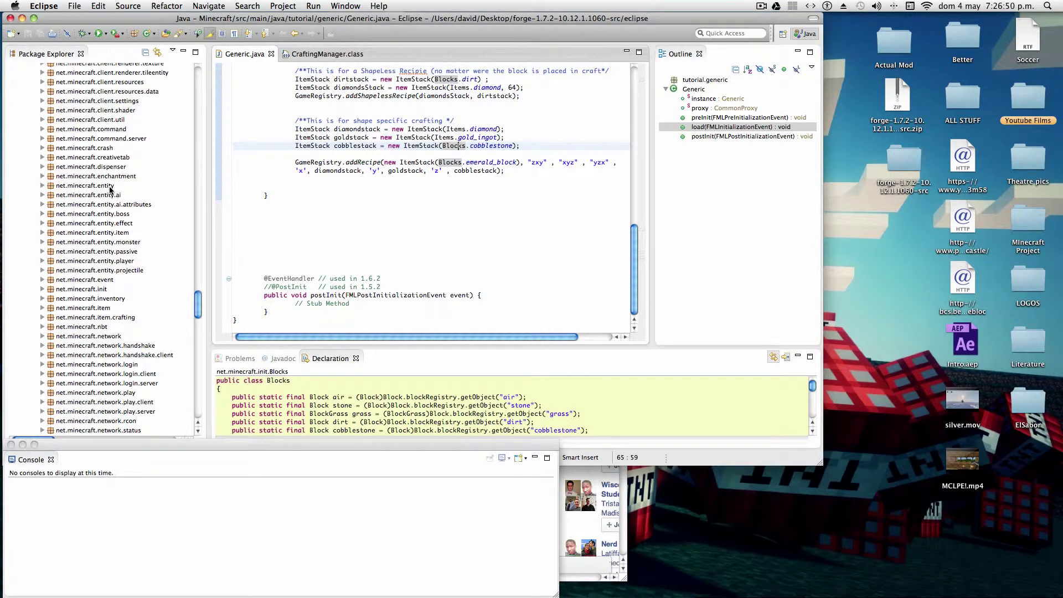
scroll(111, 190, "down", 1)
scroll(110, 191, "down", 2)
scroll(111, 191, "down", 1)
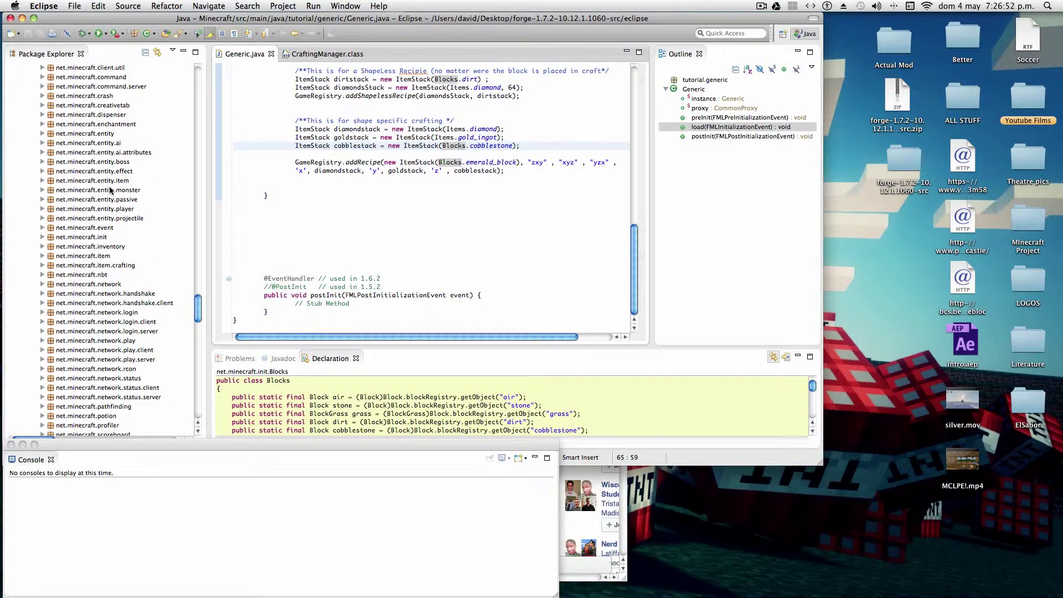
scroll(111, 191, "down", 4)
scroll(111, 190, "down", 3)
scroll(111, 190, "down", 1)
scroll(110, 190, "down", 3)
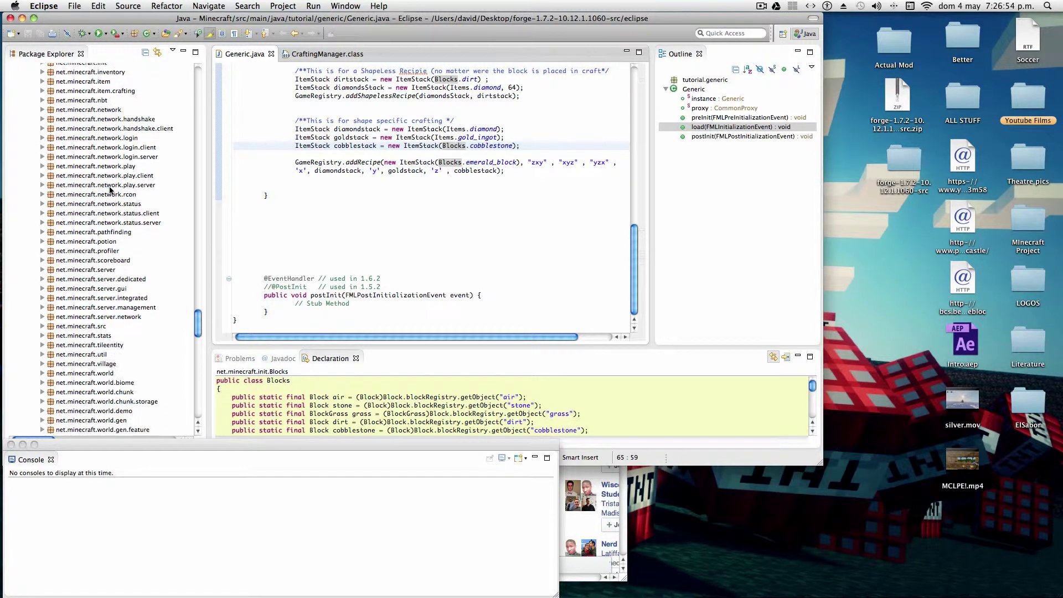
scroll(464, 190, "up", 10)
scroll(463, 189, "down", 5)
scroll(464, 189, "up", 5)
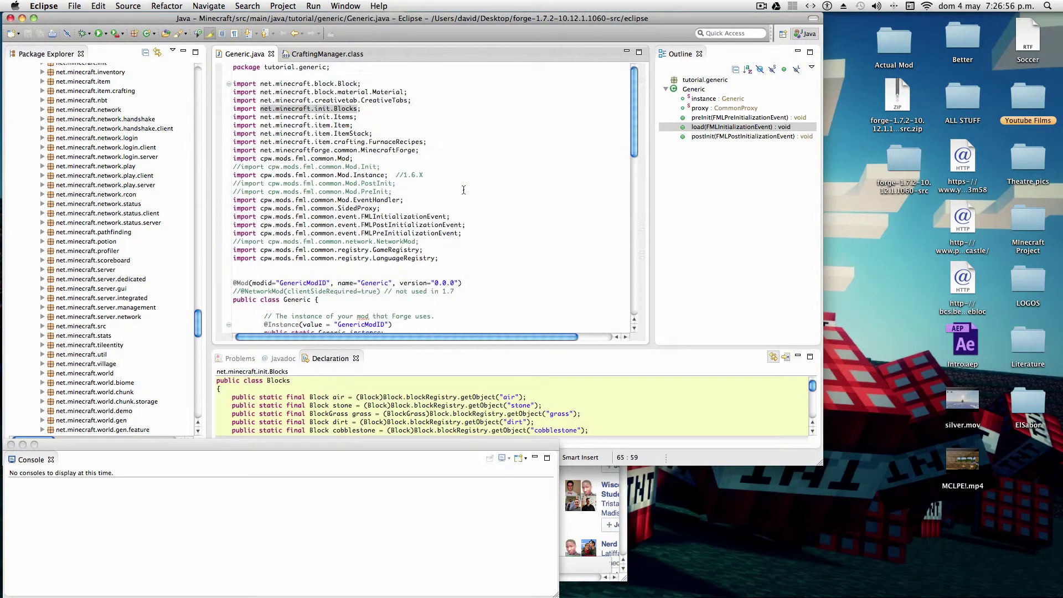
scroll(464, 190, "down", 2)
scroll(465, 189, "down", 2)
scroll(464, 190, "down", 5)
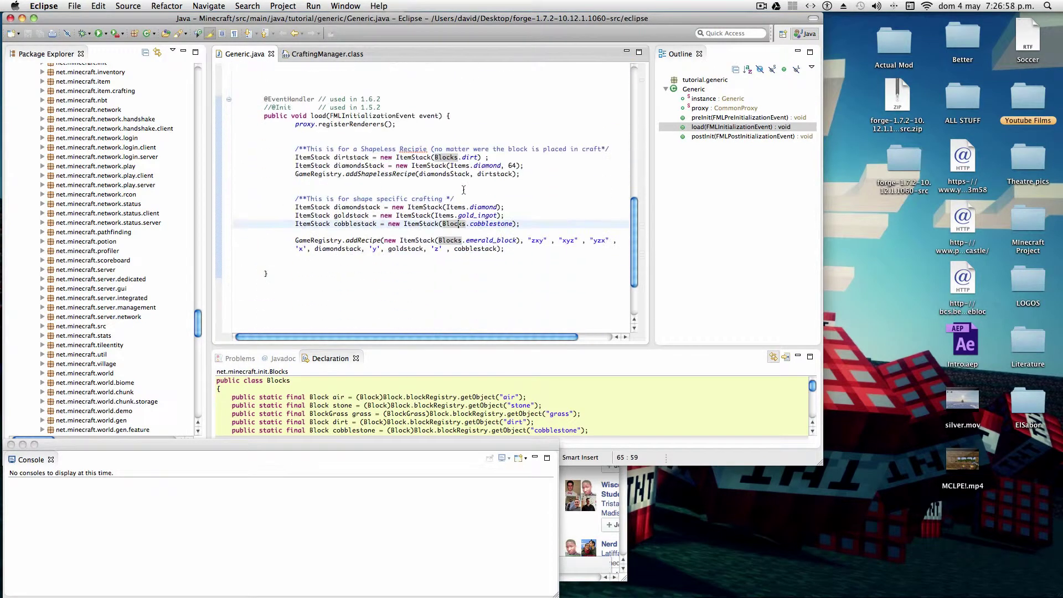
scroll(463, 190, "down", 4)
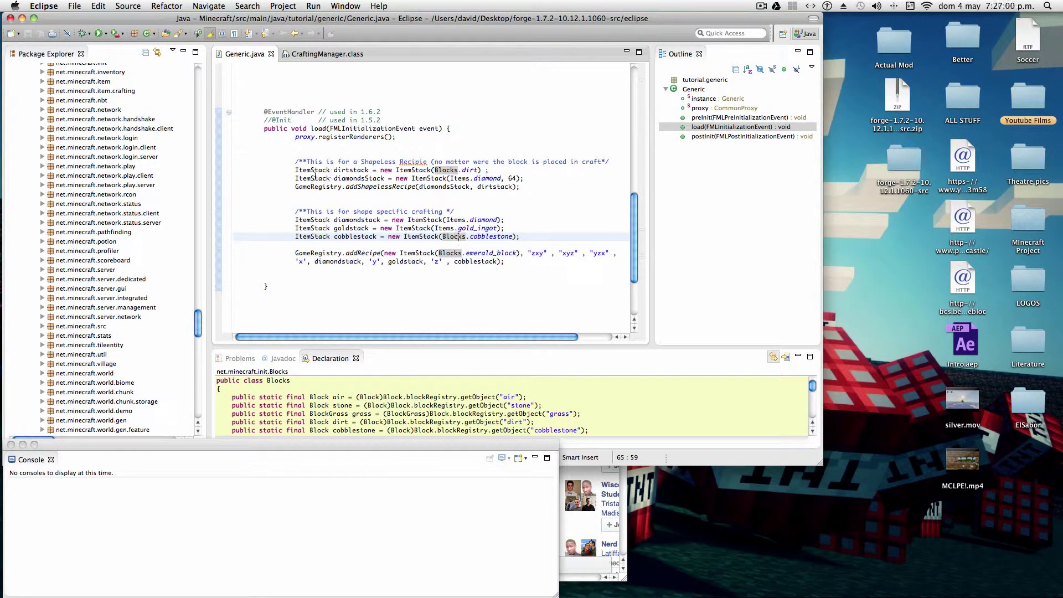
left_click_drag(295, 170, 526, 187)
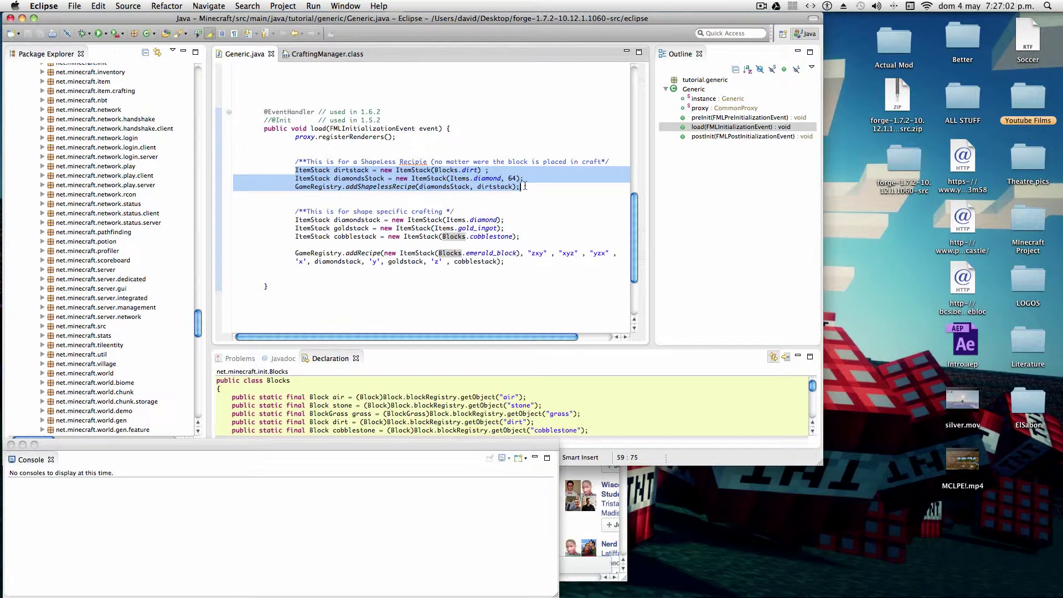
left_click(441, 172)
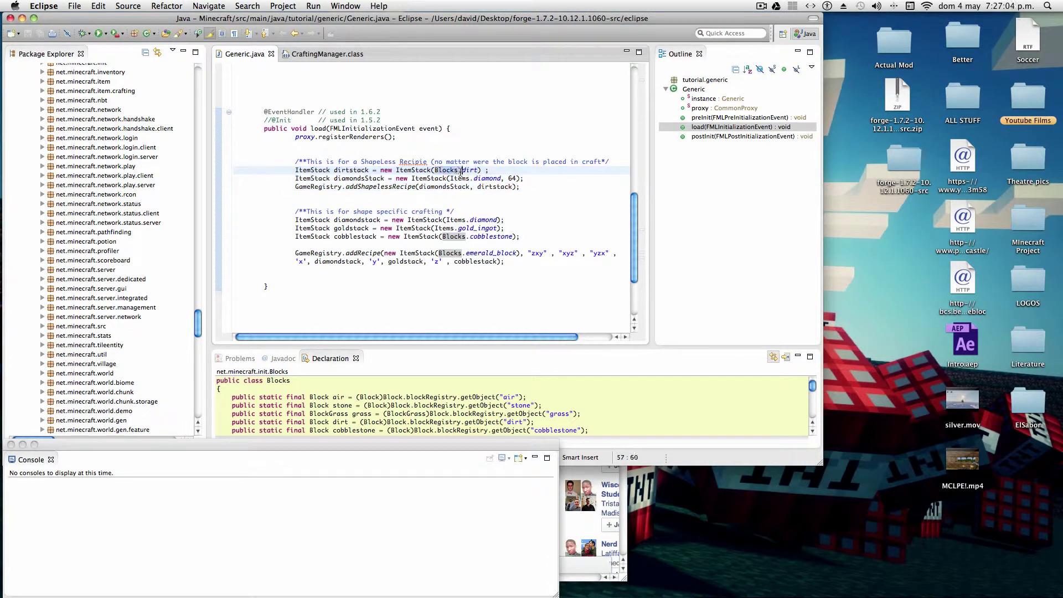
left_click(512, 178)
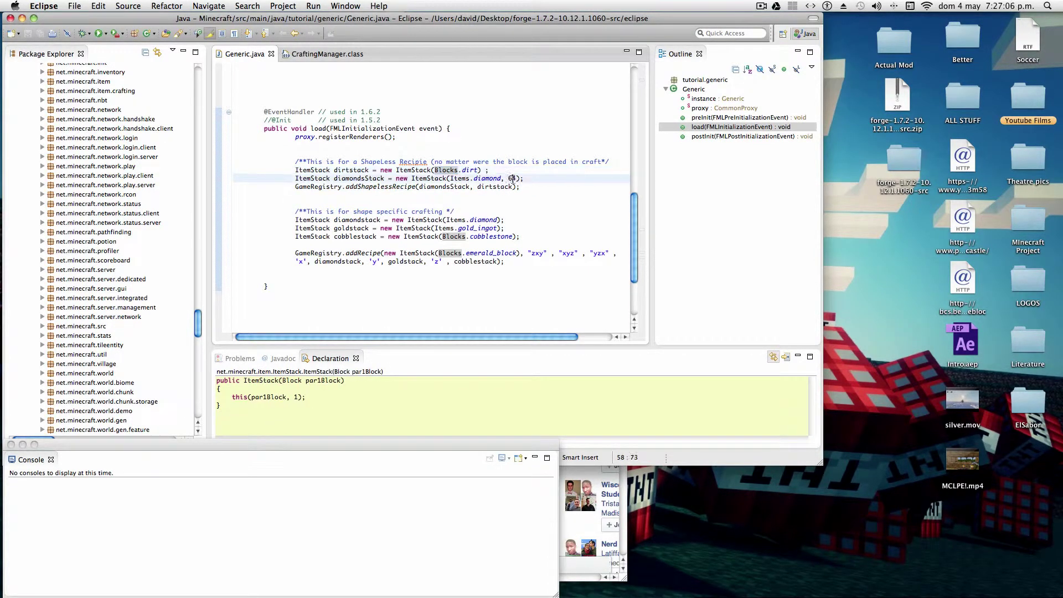
Step: Launch the modded Minecraft client with Run, then return focus to the Generic.java editor
left_click(102, 33)
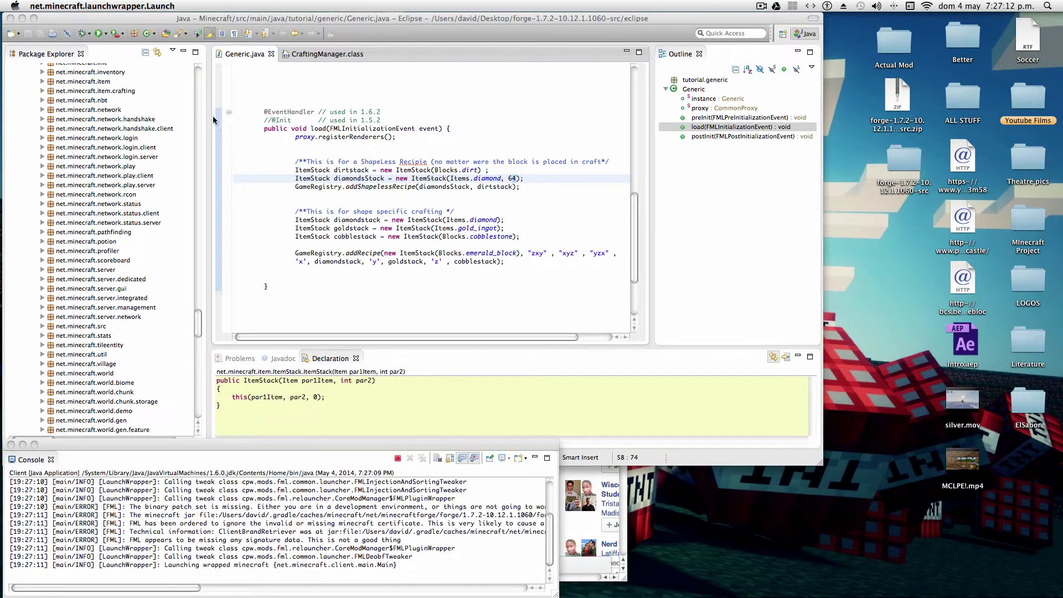
scroll(129, 152, "down", 5)
scroll(129, 152, "down", 3)
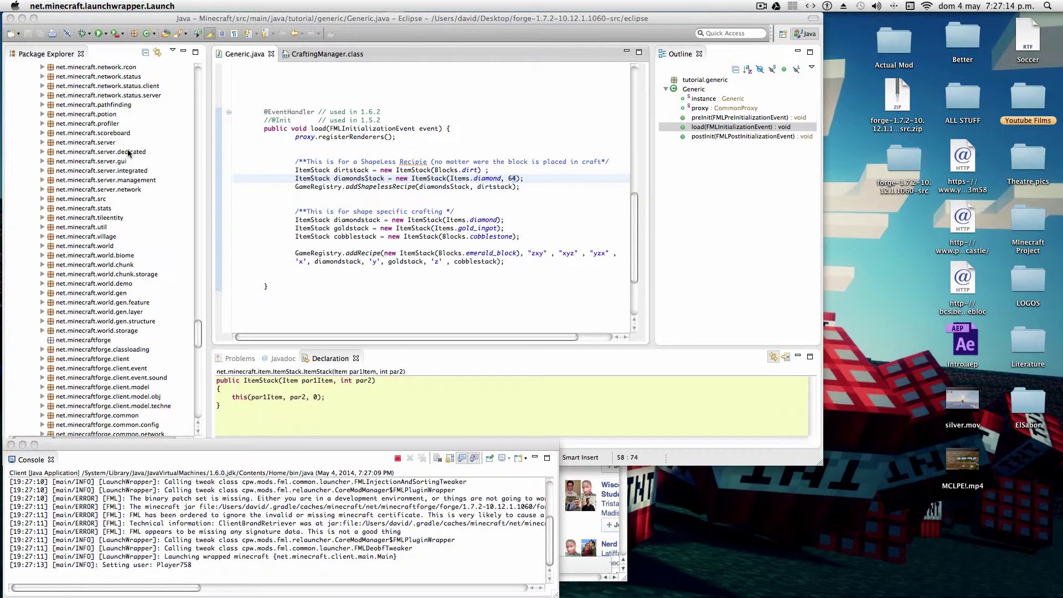
scroll(128, 152, "down", 5)
scroll(129, 152, "down", 3)
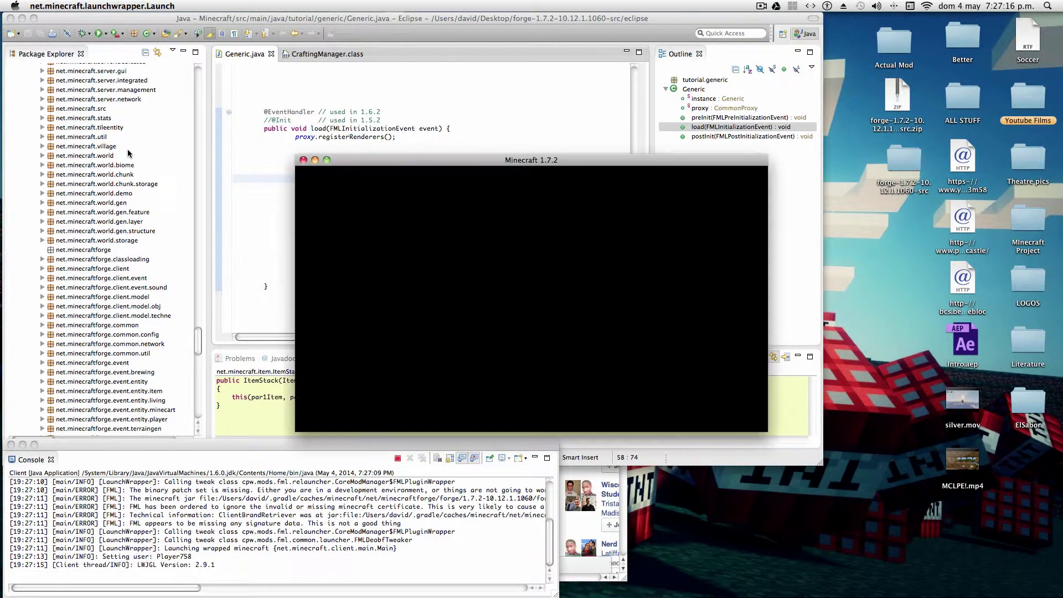
scroll(128, 152, "down", 2)
scroll(129, 153, "down", 2)
scroll(129, 151, "down", 2)
scroll(129, 151, "down", 2)
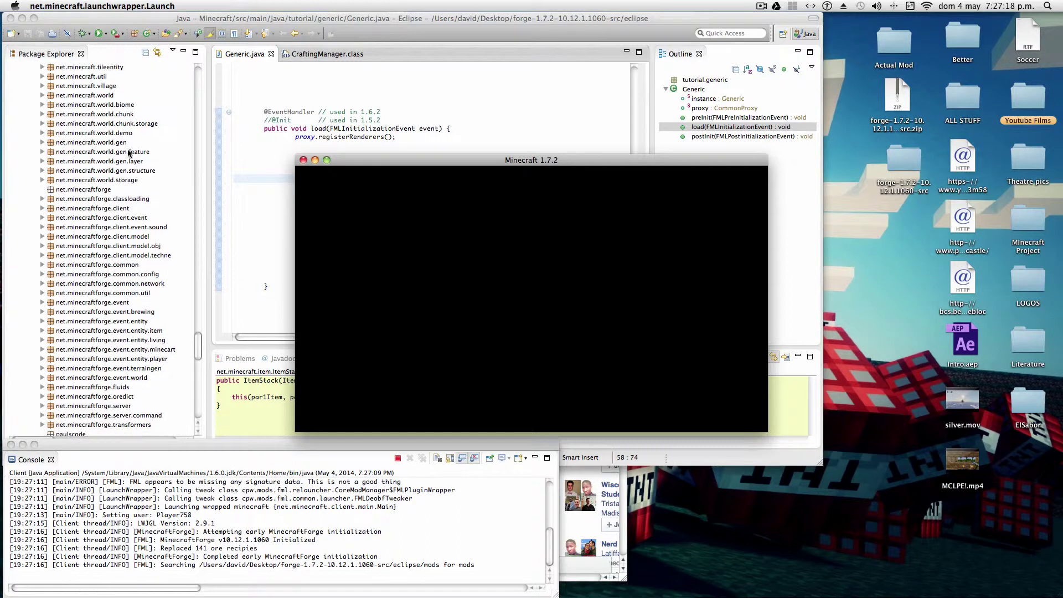
scroll(129, 152, "down", 2)
scroll(129, 152, "down", 2)
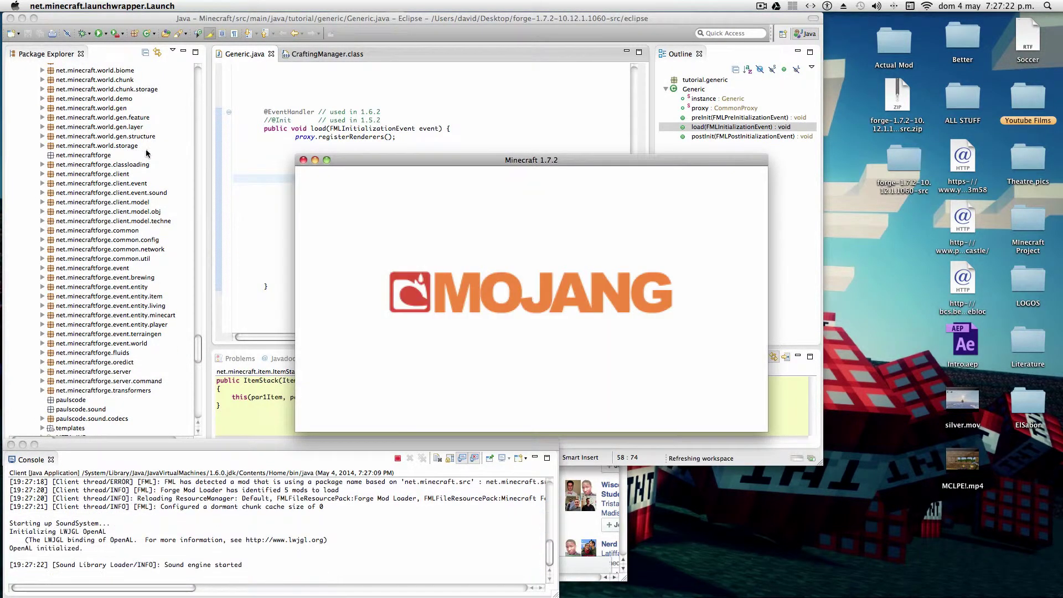
left_click(429, 148)
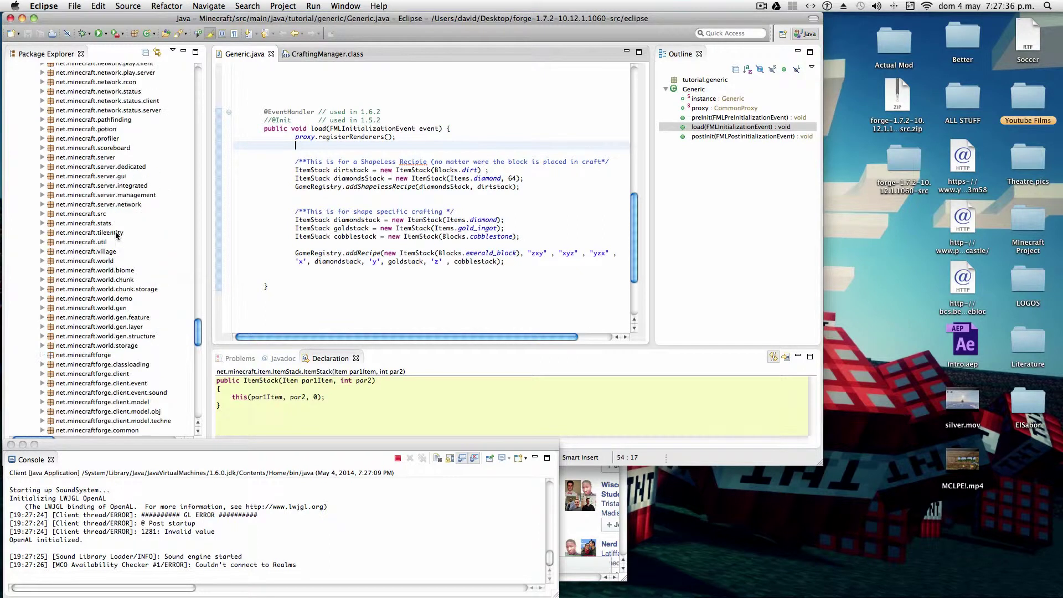
scroll(117, 237, "up", 5)
scroll(117, 236, "up", 5)
scroll(116, 236, "up", 5)
scroll(117, 236, "up", 5)
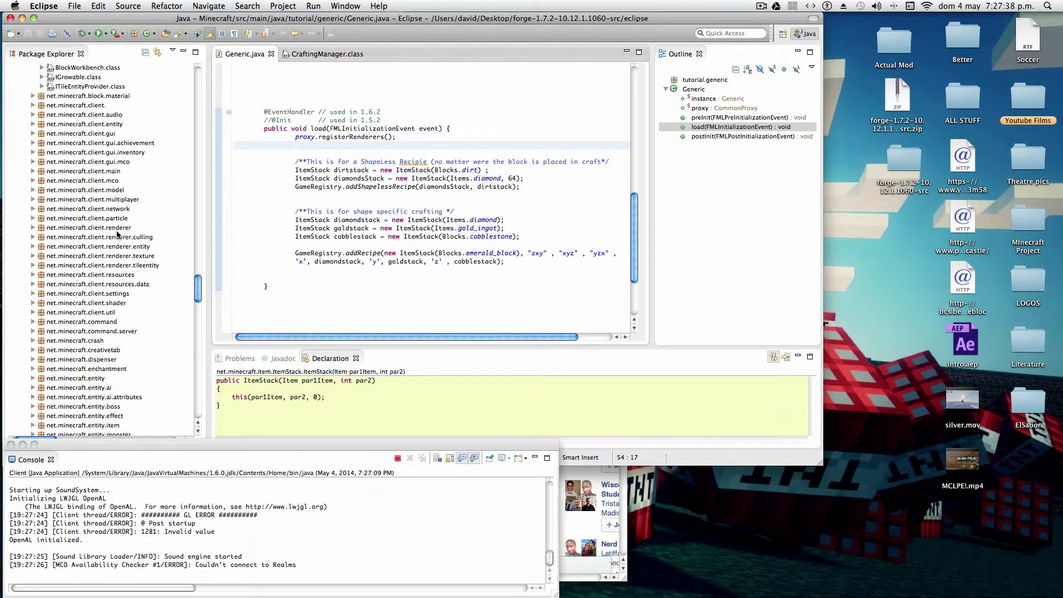
scroll(117, 236, "up", 5)
scroll(116, 236, "up", 3)
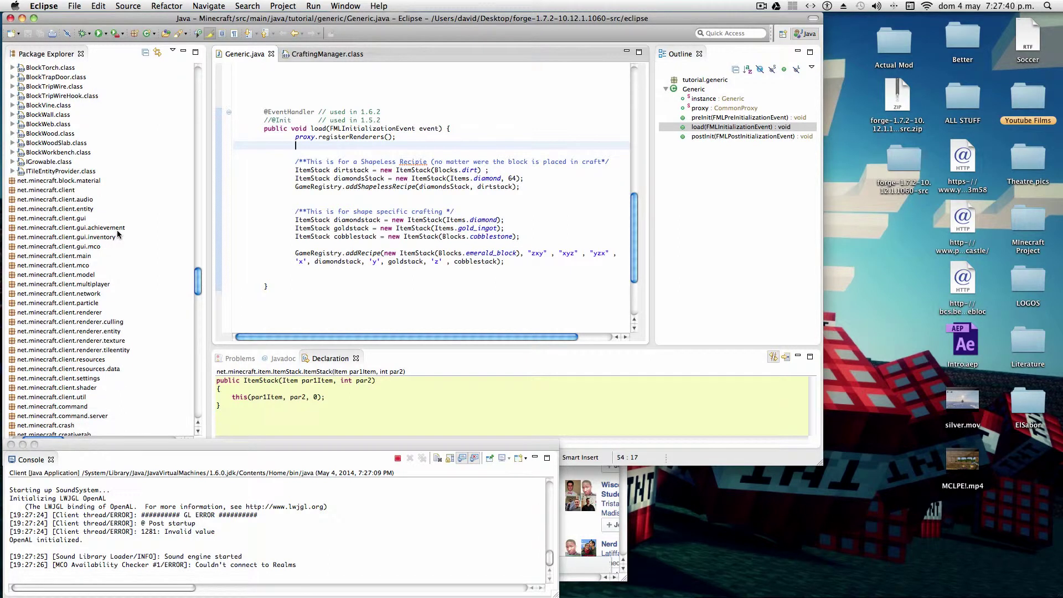
mouse_move(9, 440)
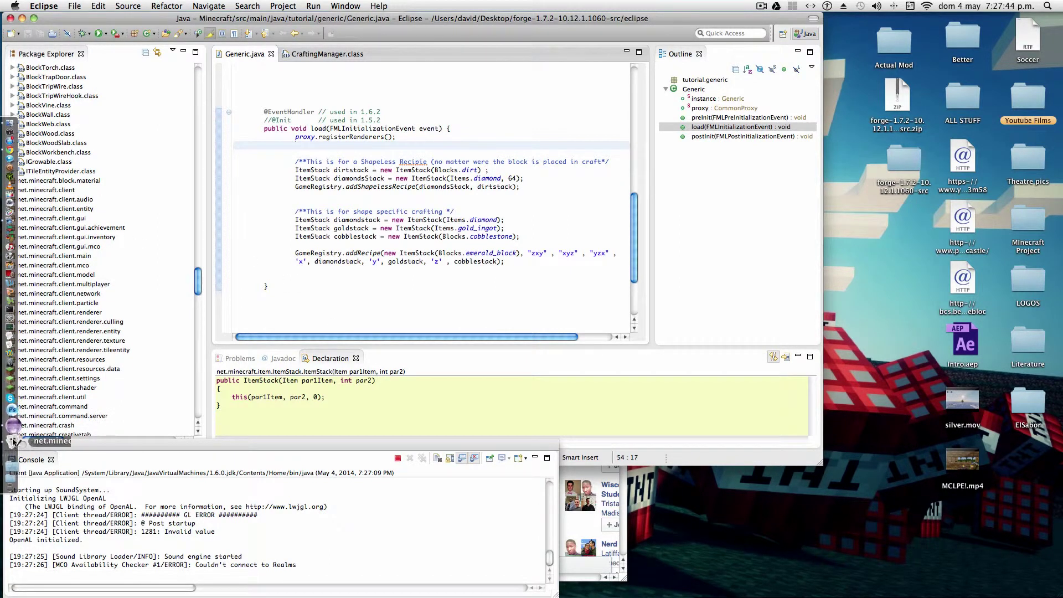
Step: Check Generic in Minecraft's Mods list, then load the Mod Testing singleplayer world
left_click(16, 440)
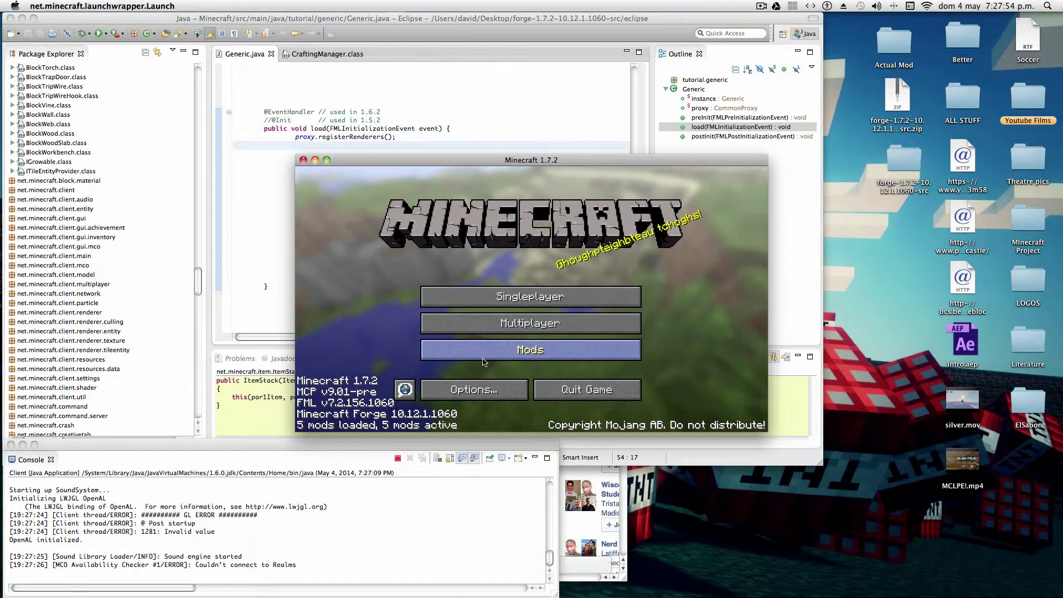
left_click(482, 363)
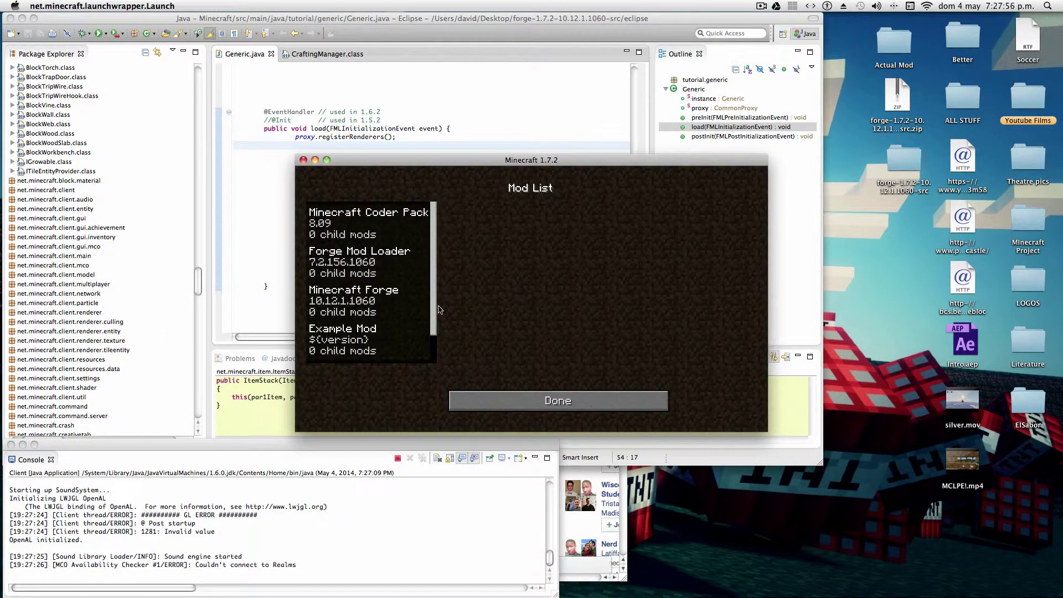
scroll(440, 309, "down", 2)
left_click(349, 336)
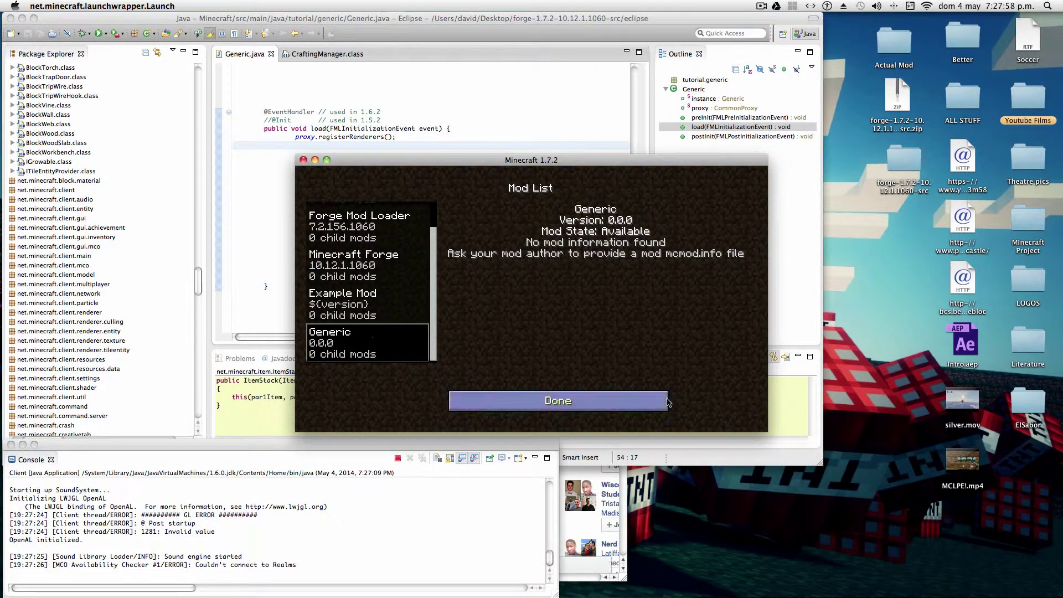
left_click(595, 405)
left_click(554, 287)
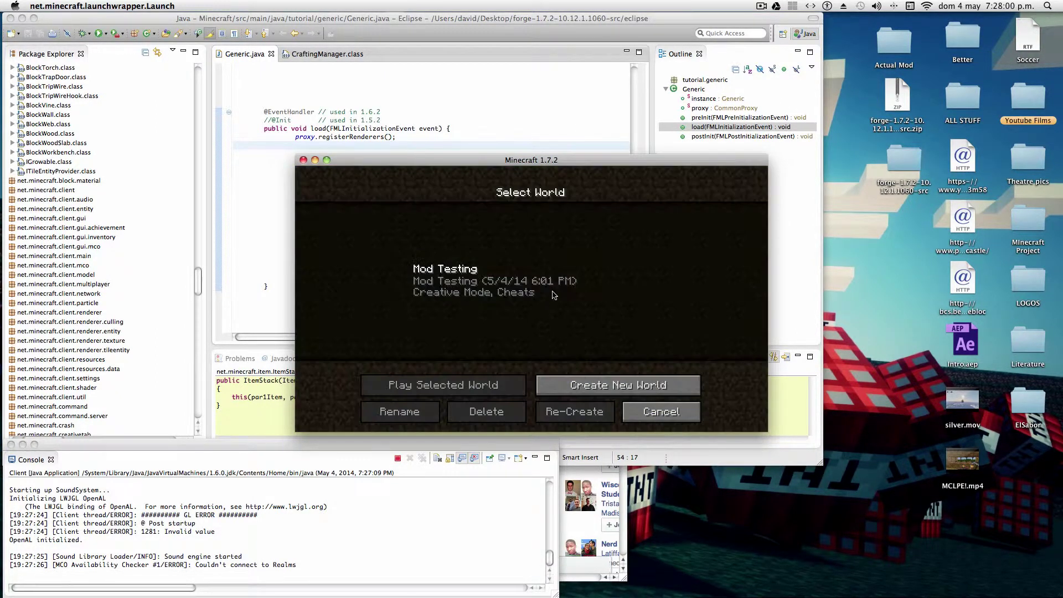
double_click(554, 290)
type("/time")
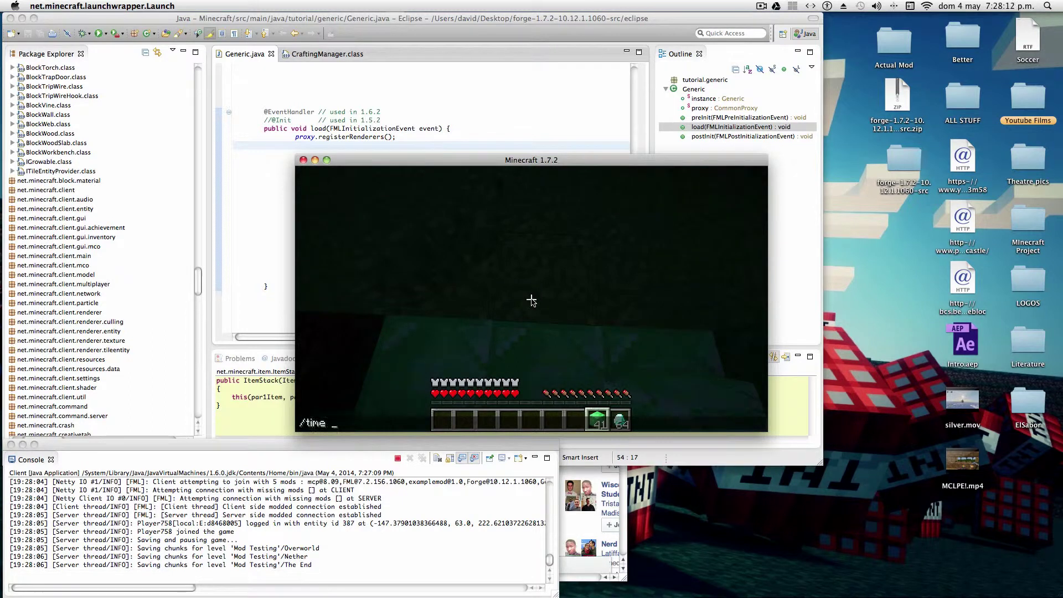
type("set 0")
Step: Set the time to 0 with /time set 0 and dig away grass to expose dirt
key("Return")
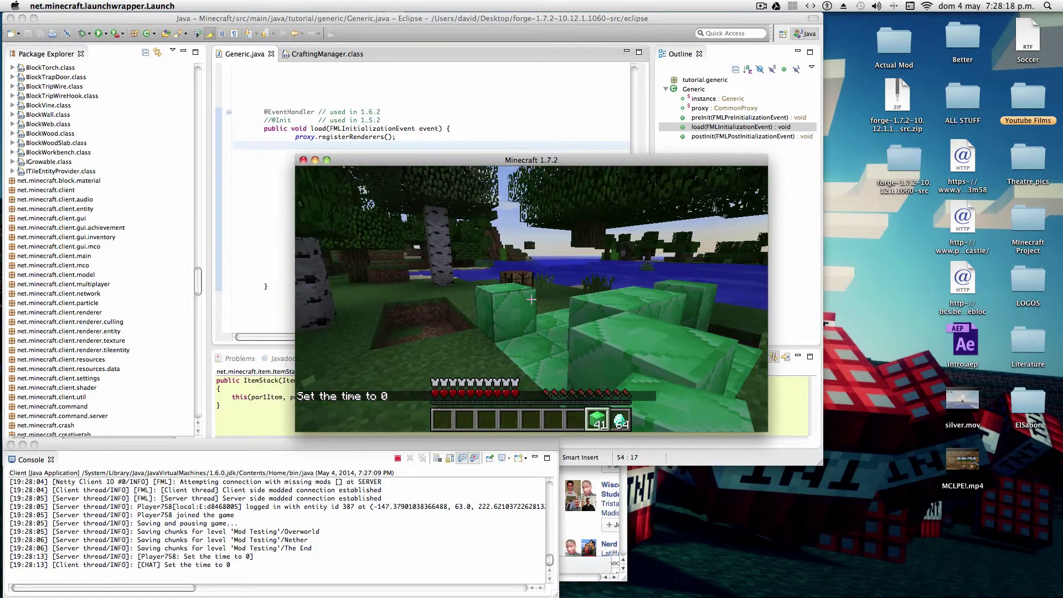
scroll(532, 299, "down", 4)
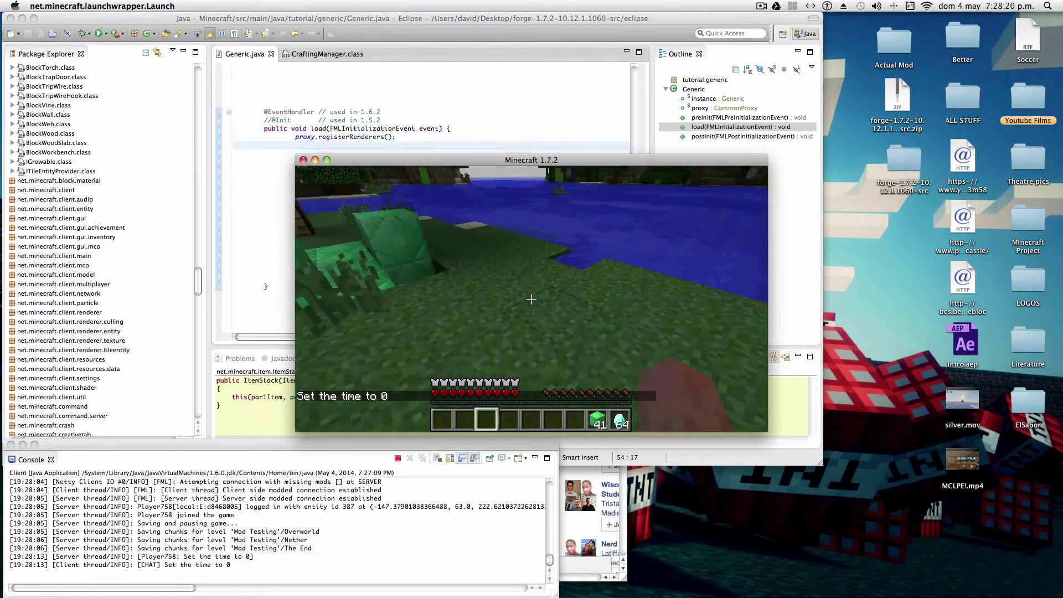
key("e")
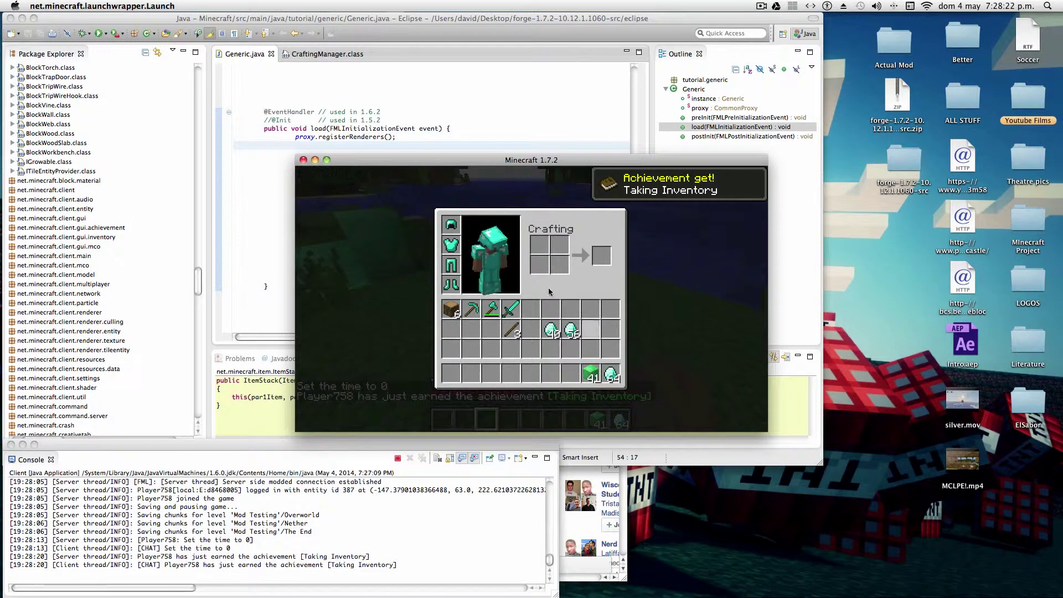
key("Escape")
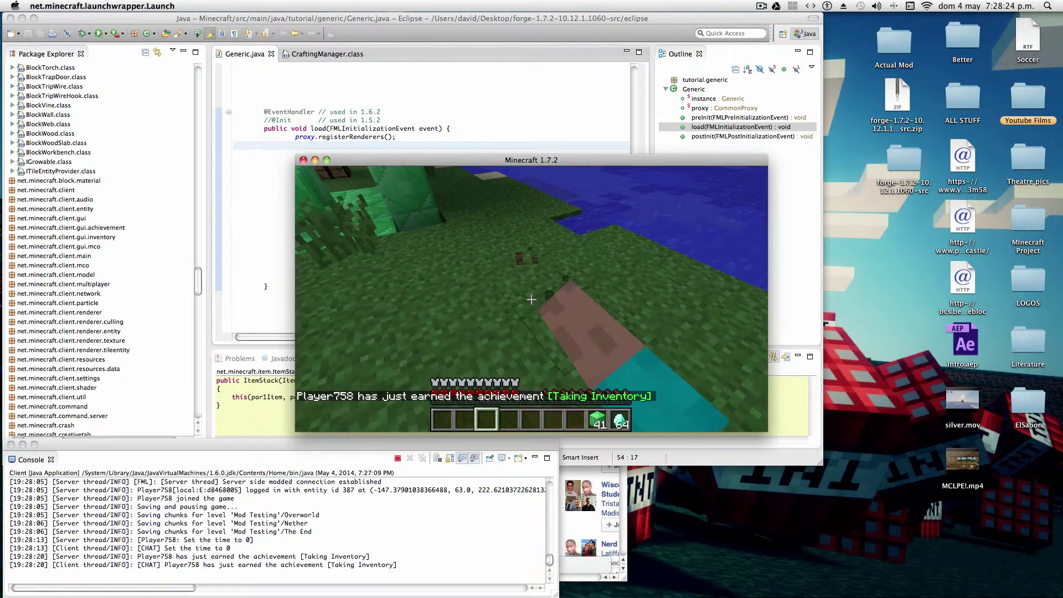
left_click(532, 299)
left_click(532, 299)
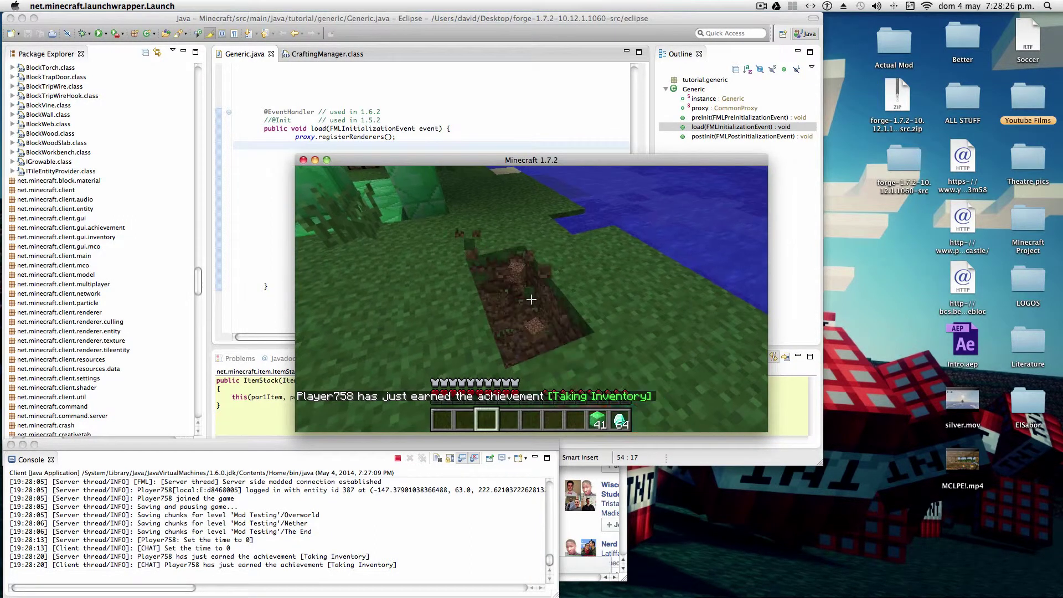
Step: Arrange the inventory and equip the diamond pickaxe in the hotbar
key("e")
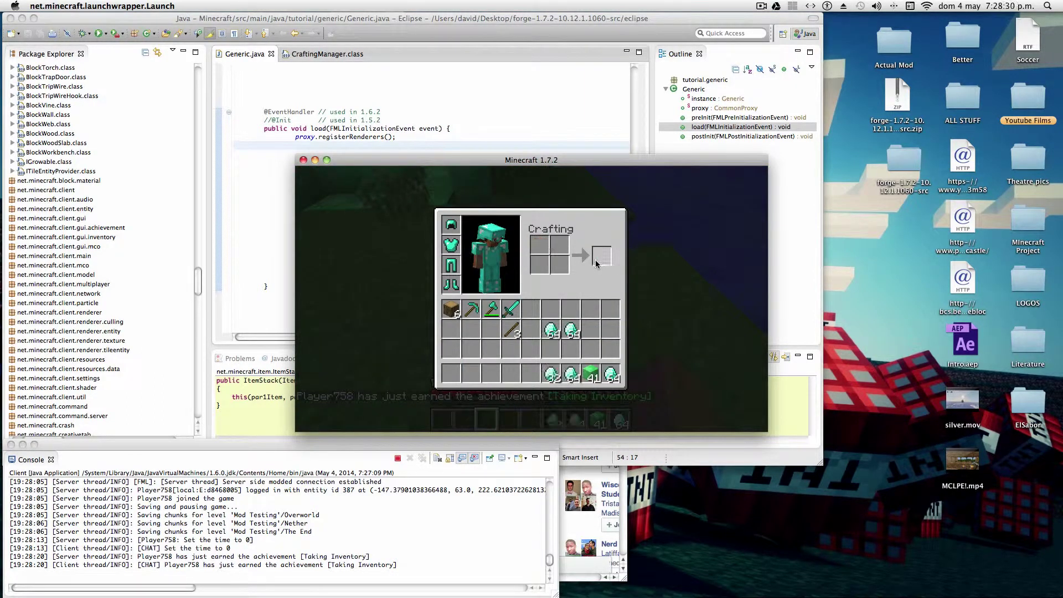
key("e")
key("e")
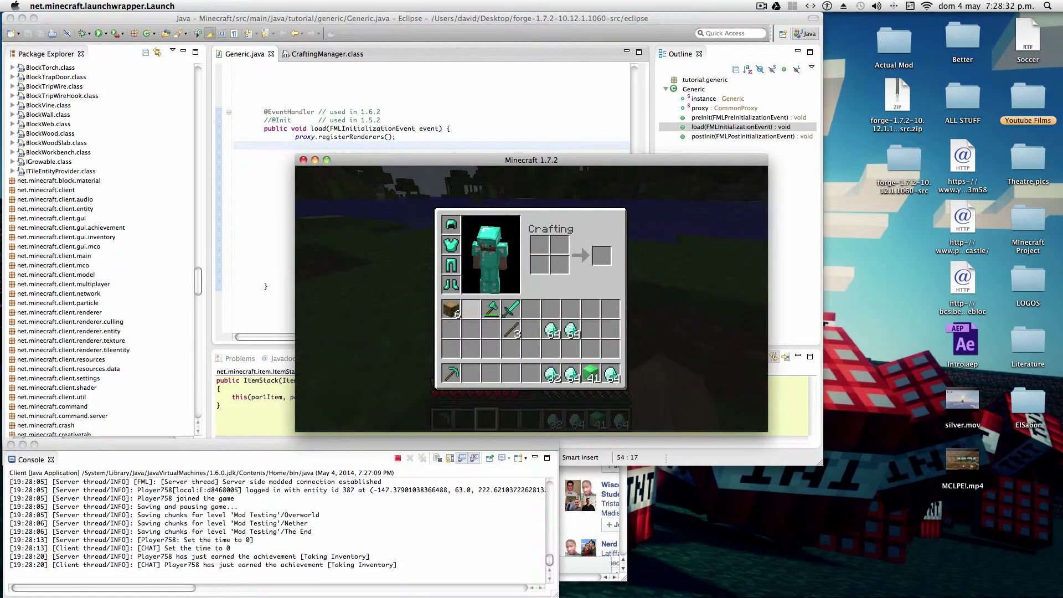
key("e")
key("1")
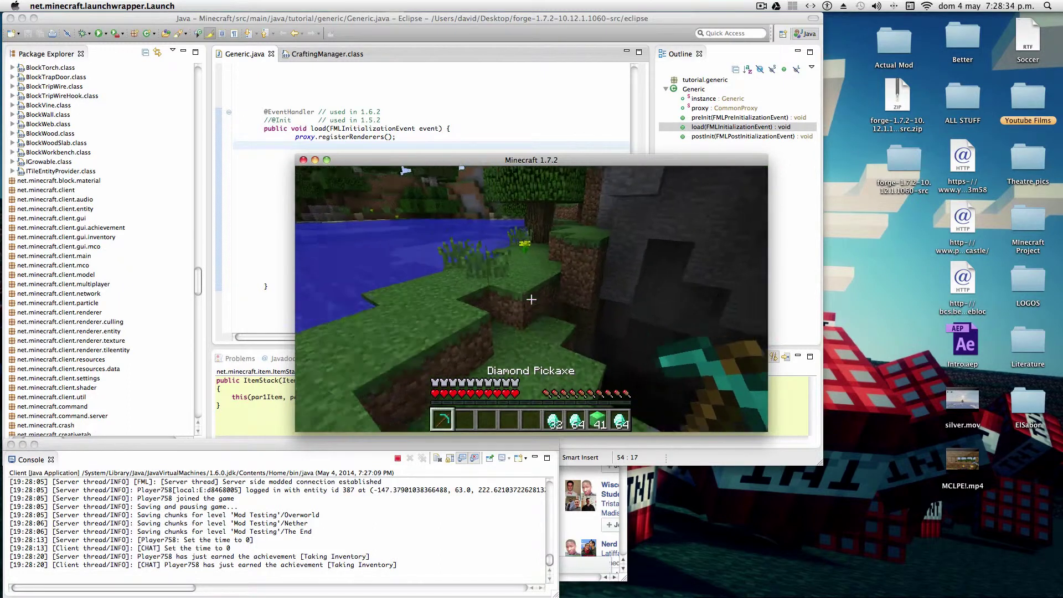
Step: Mine cobblestone in the stone cave and walk back to the emerald blocks
key("w")
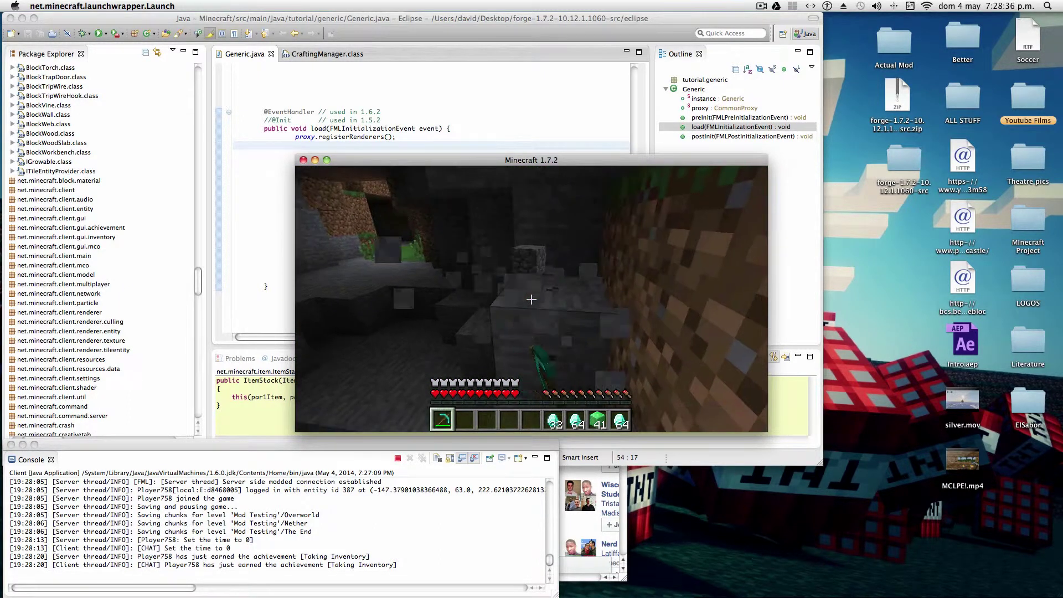
key("w")
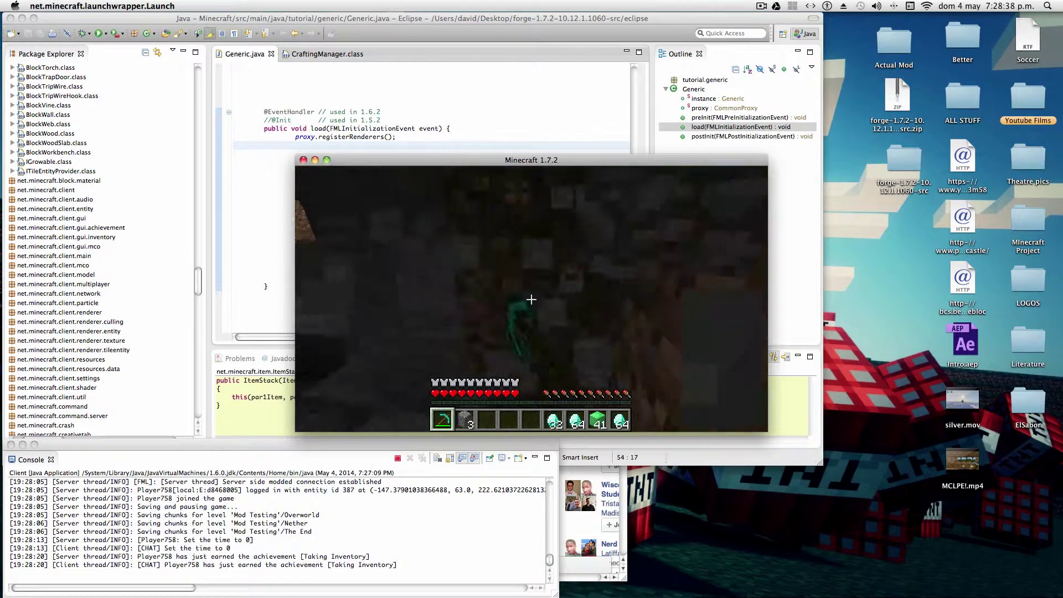
key("w")
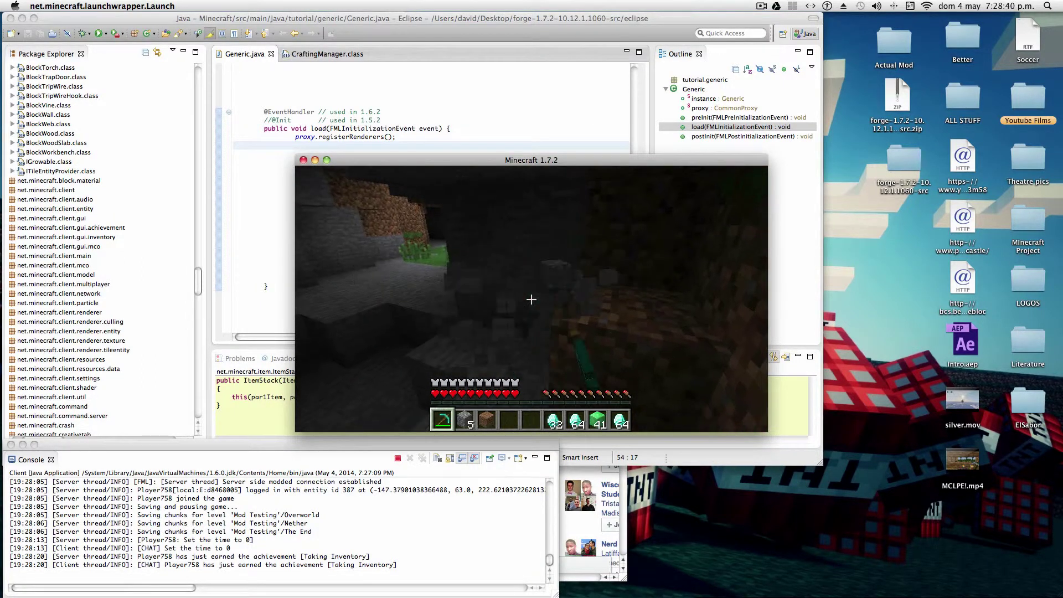
key("w")
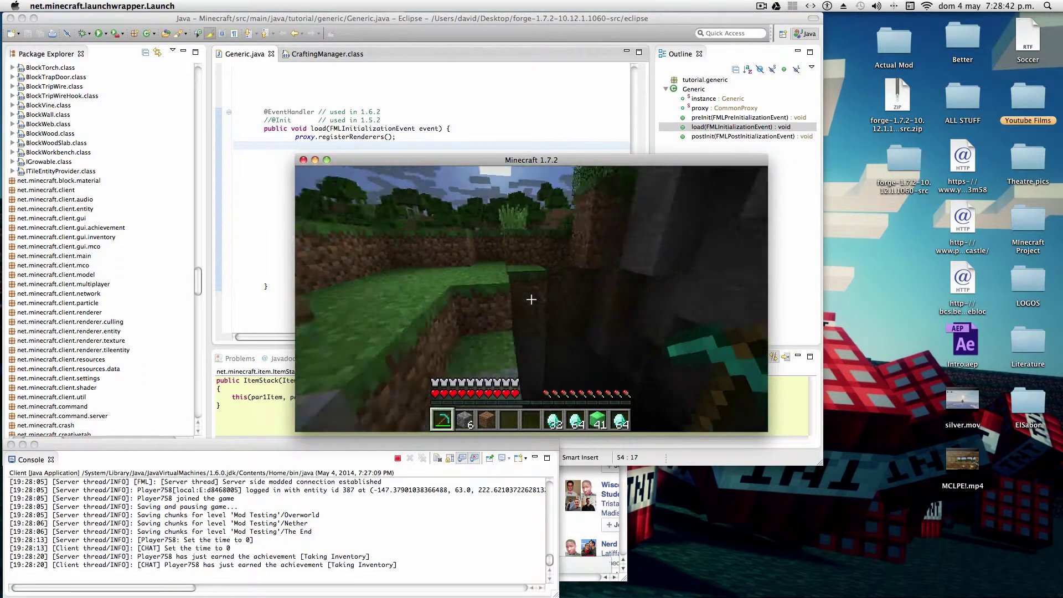
key("w")
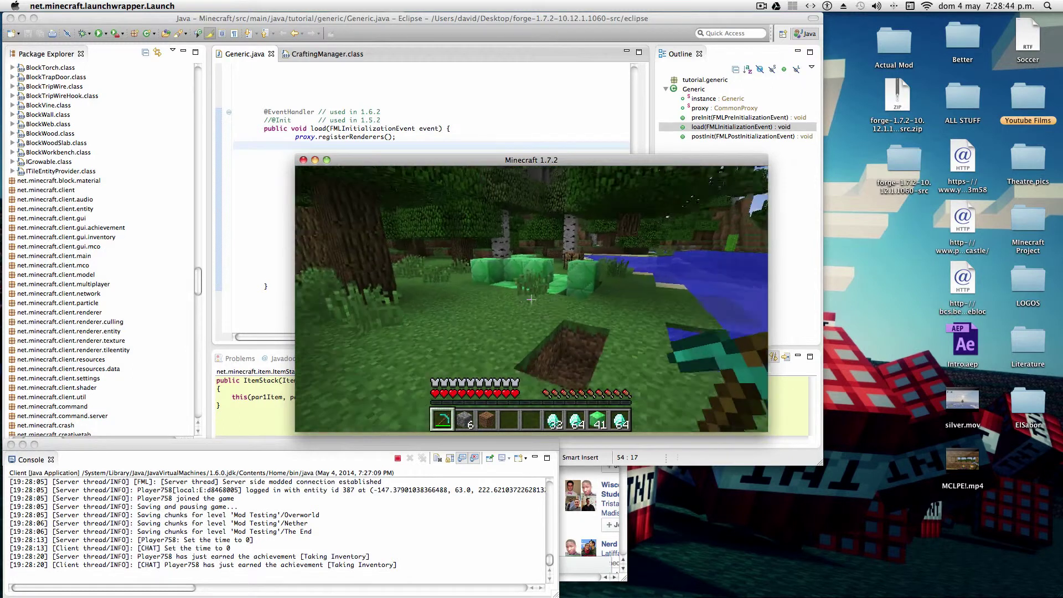
key("t")
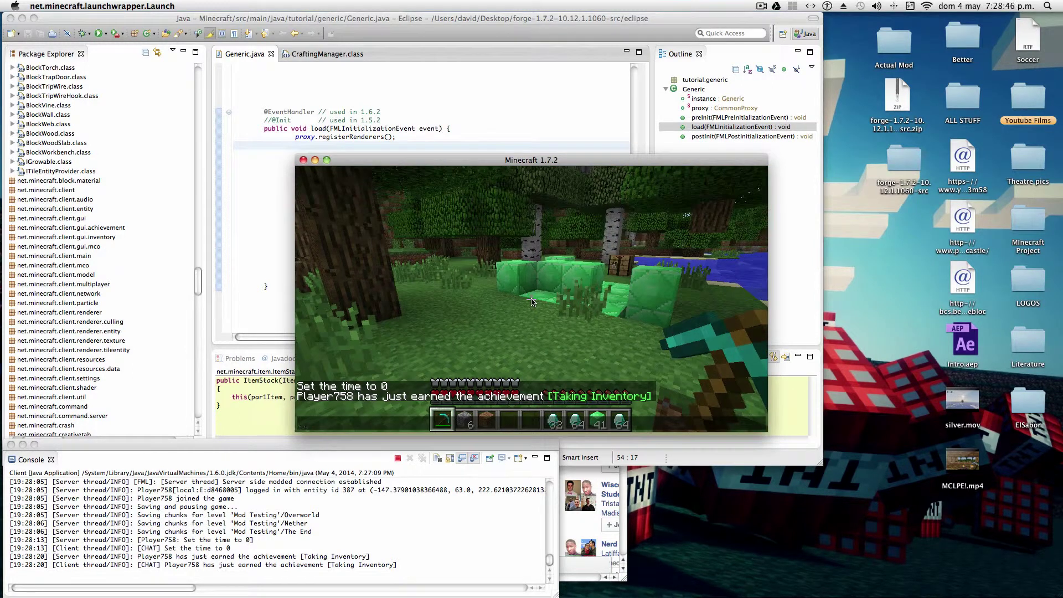
type("/gamem")
type("/give player758 gold_ingot")
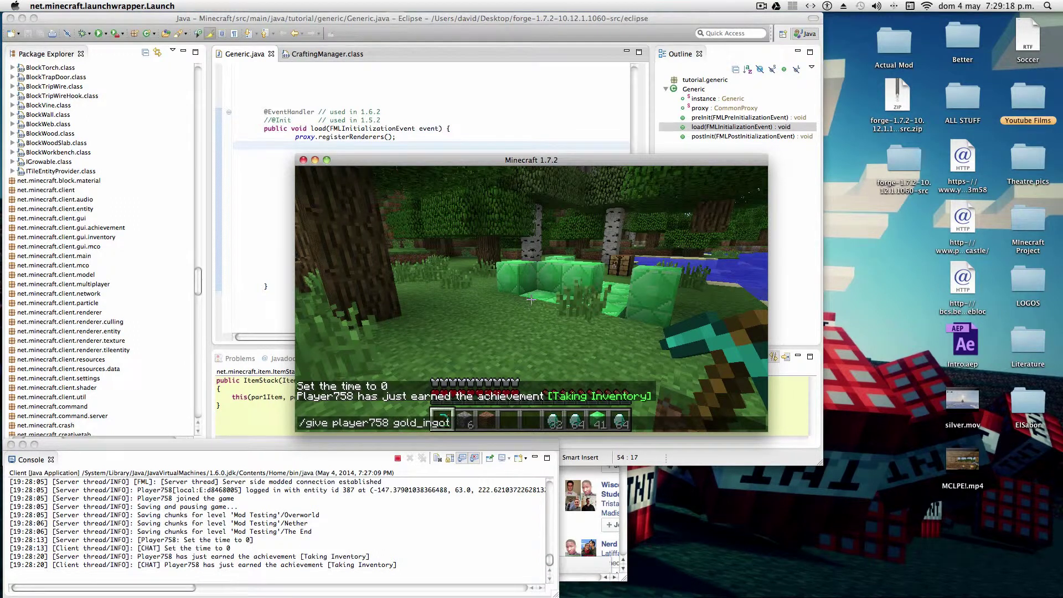
Step: Give player758 a gold ingot and move the cobblestone stack into the inventory
key("Return")
key("w")
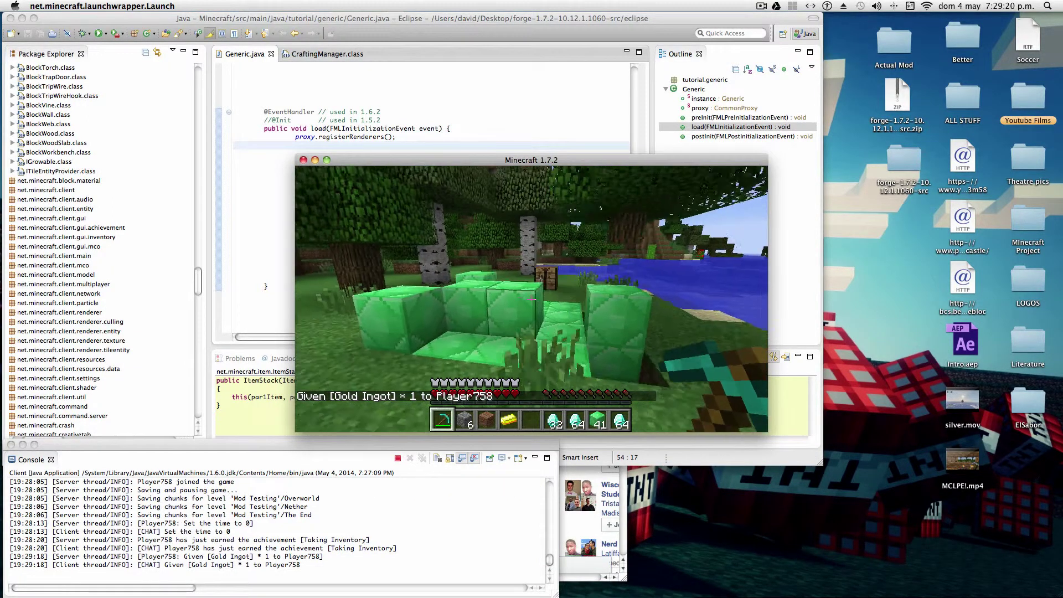
key("w")
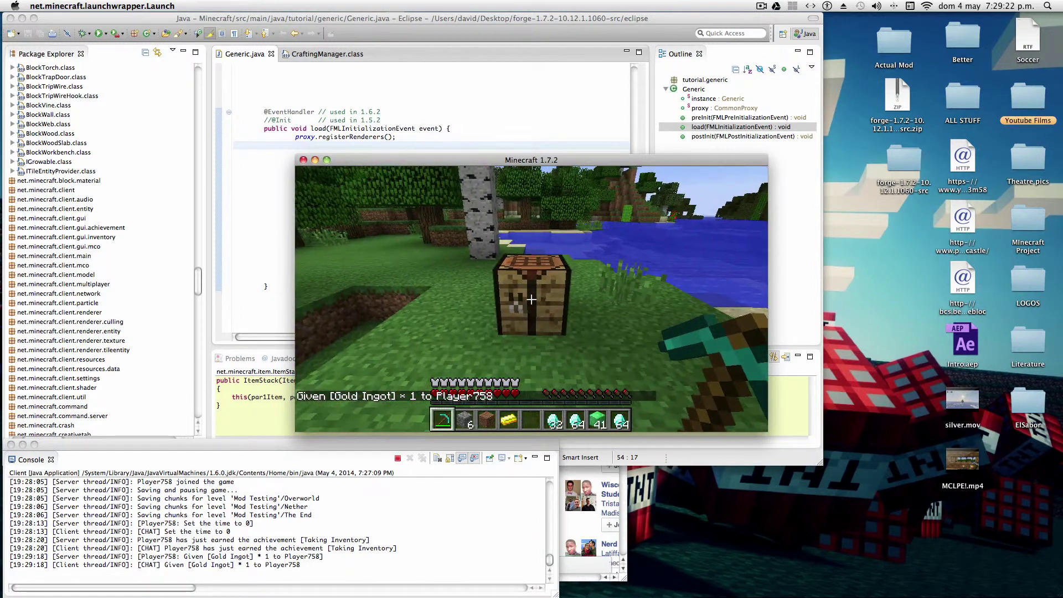
right_click(532, 297)
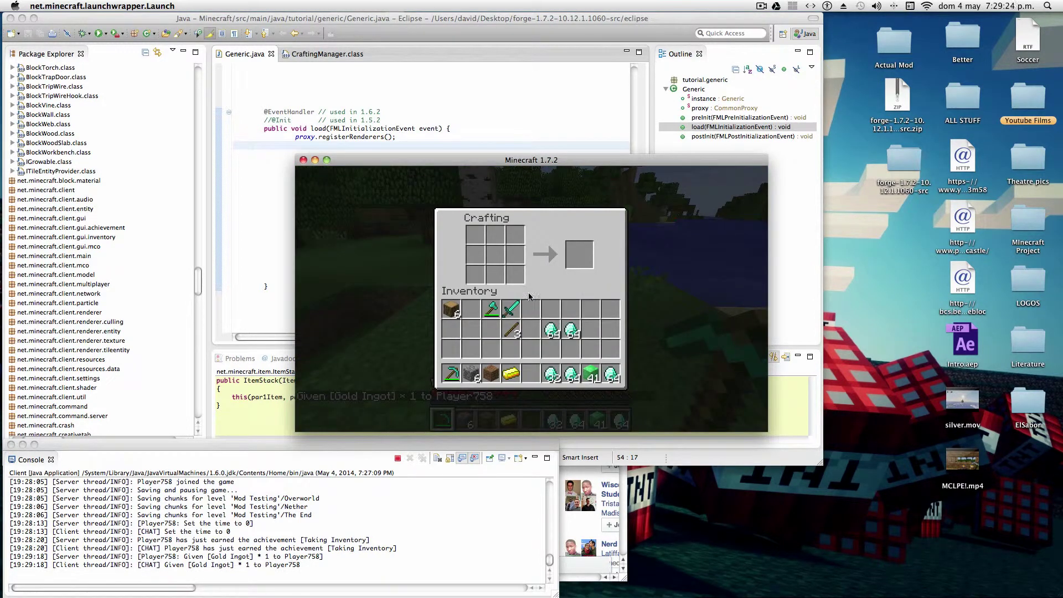
left_click(472, 376)
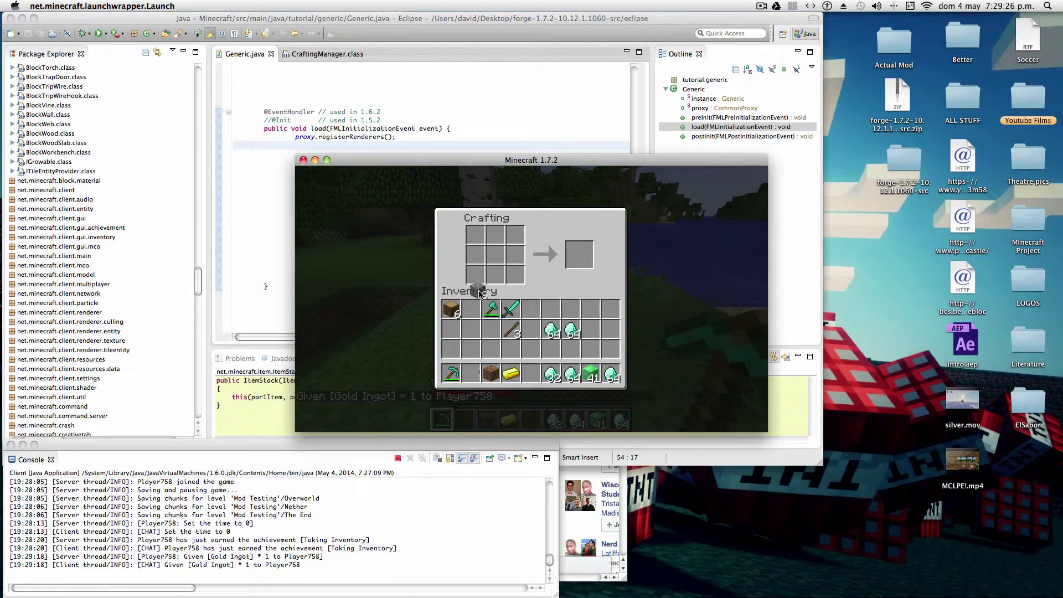
left_click(473, 353)
key("Escape")
Step: Give player758 five gold ingots with /give player758 gold_ingot 5
key("Up")
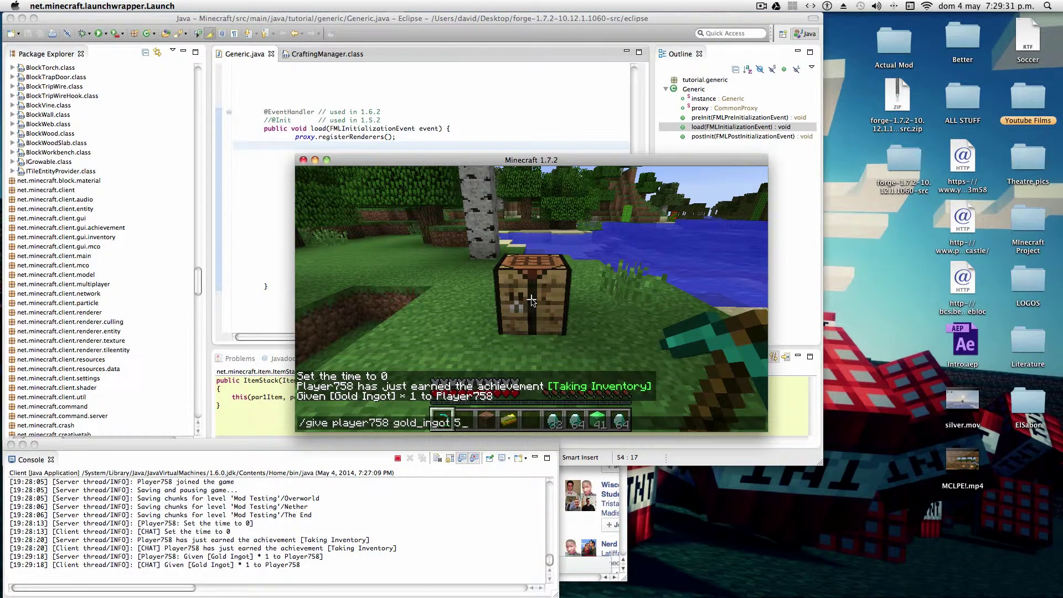
key("Return")
right_click(531, 299)
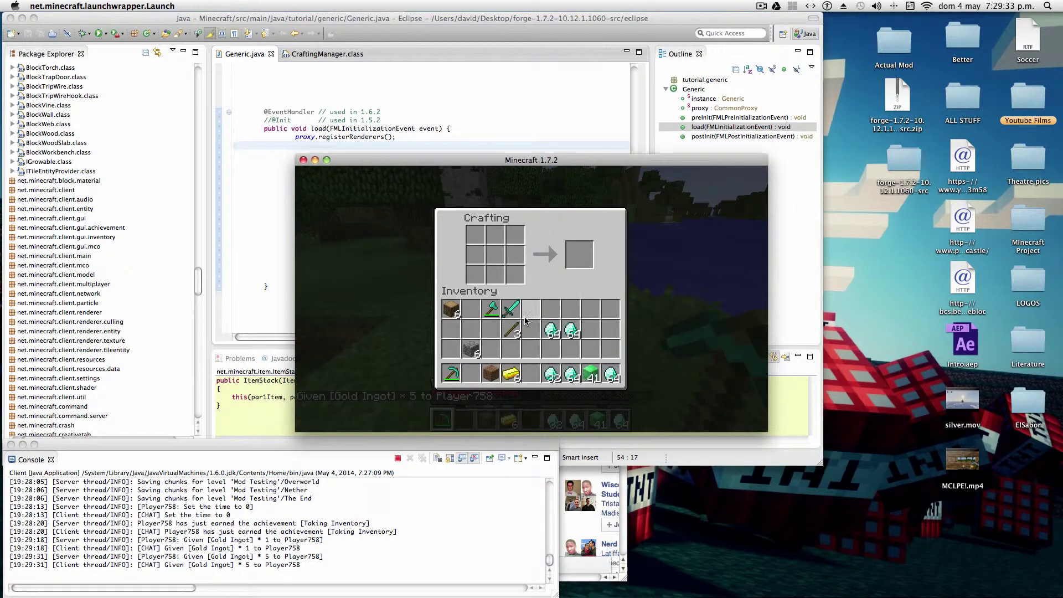
key("Escape")
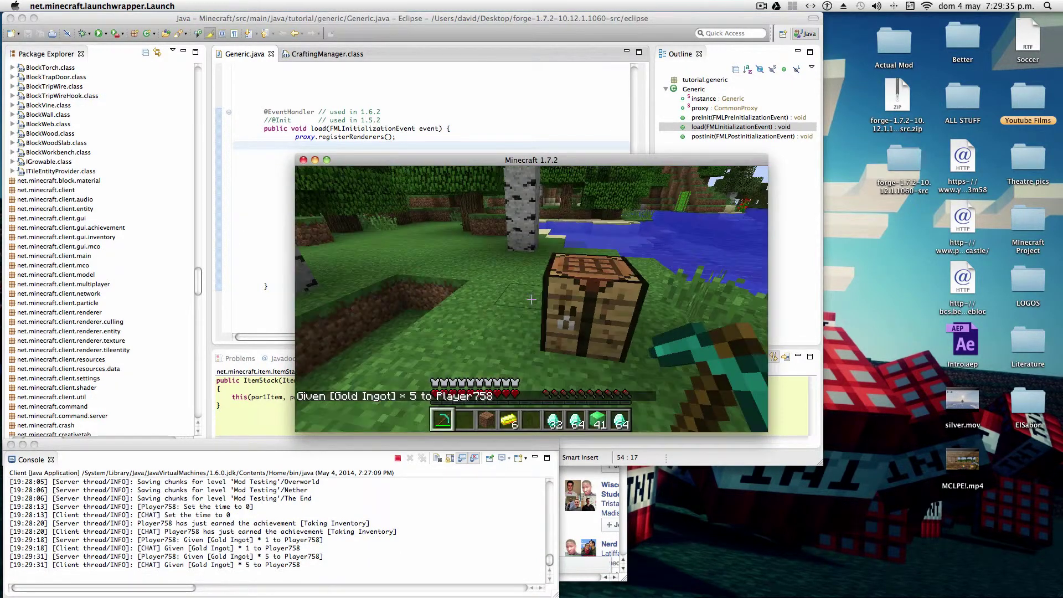
right_click(531, 300)
key("Escape")
Step: Give player758 five dirt with /give player758 dirt 5
key("7")
key("t")
key("Up")
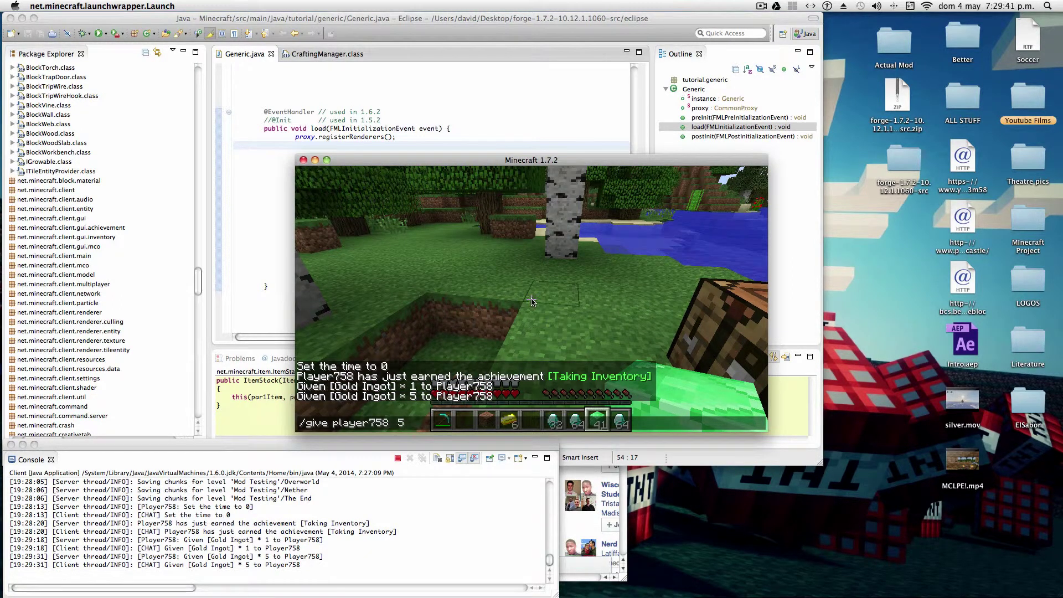
type("t")
key("Return")
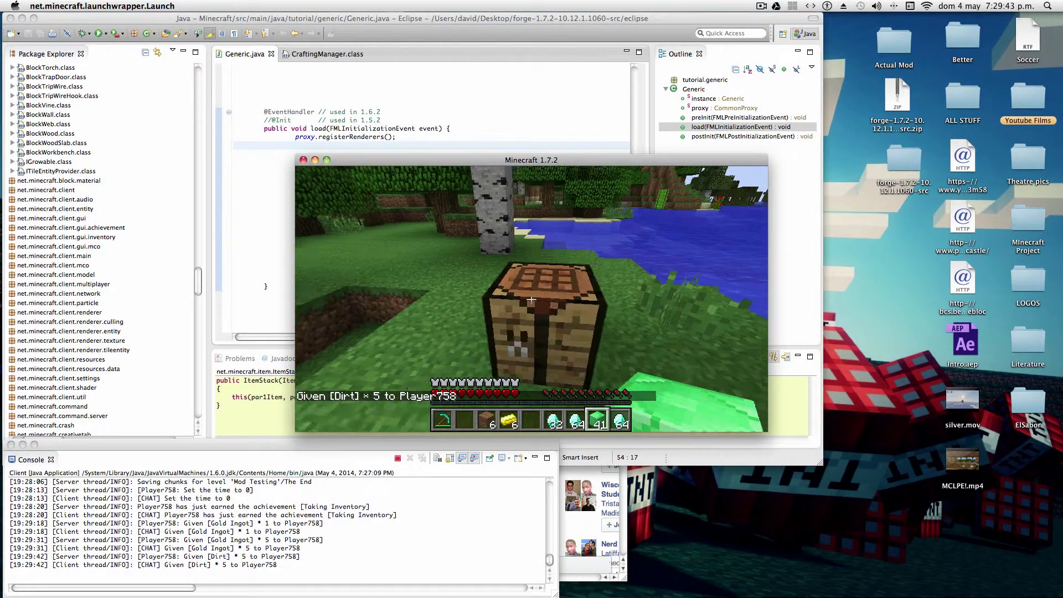
Step: Open the crafting table and shift the game window to reveal Generic.java
right_click(532, 299)
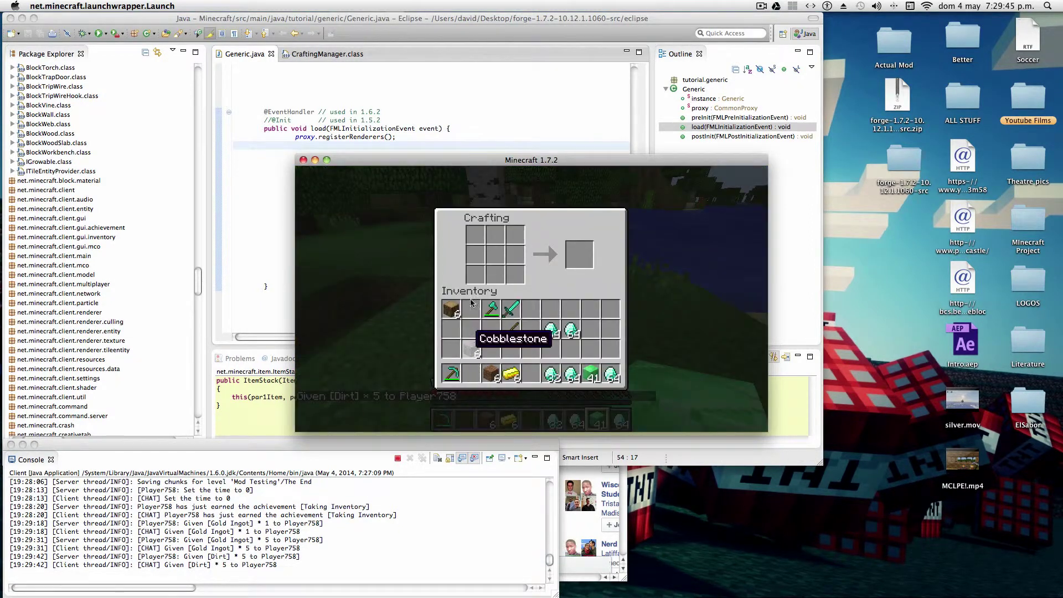
mouse_move(461, 164)
left_mouse_down()
mouse_move(398, 287)
mouse_move(503, 266)
mouse_move(531, 285)
left_mouse_up()
left_click(534, 253)
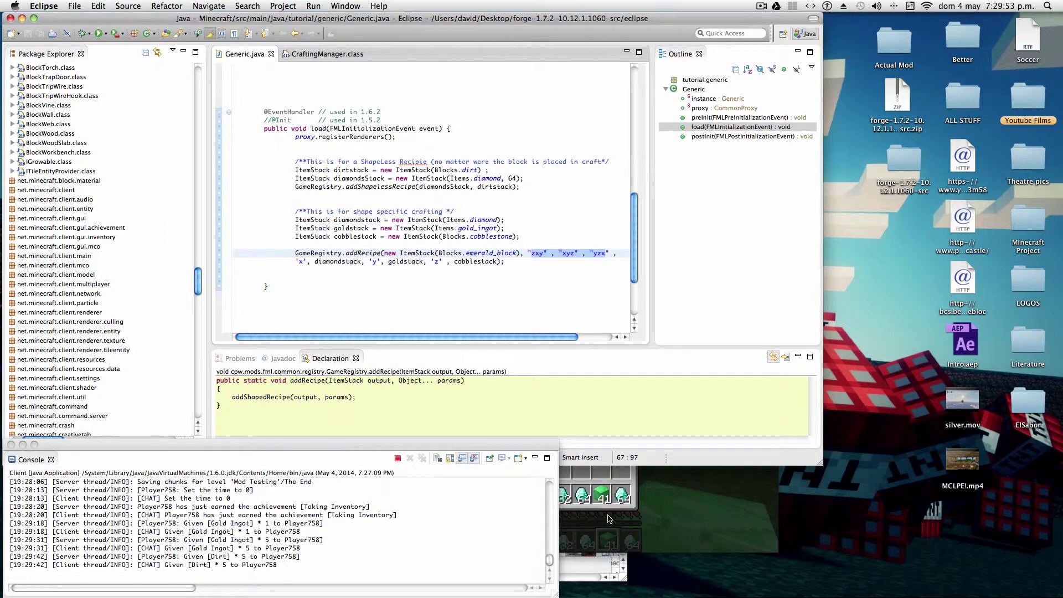
Step: After reviewing the addRecipe line, cycle applications with Cmd+Tab toward Minecraft
key("super+Tab")
key("super+Tab")
key("super+Tab")
key("super+Tab")
key("super+Tab")
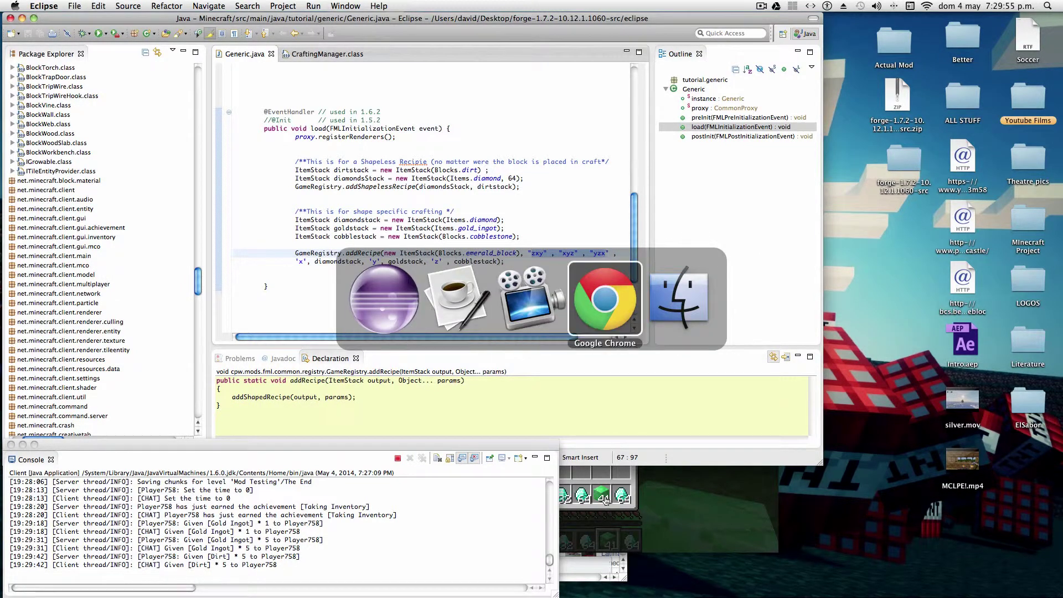
key("super+Tab")
key("super+Tab")
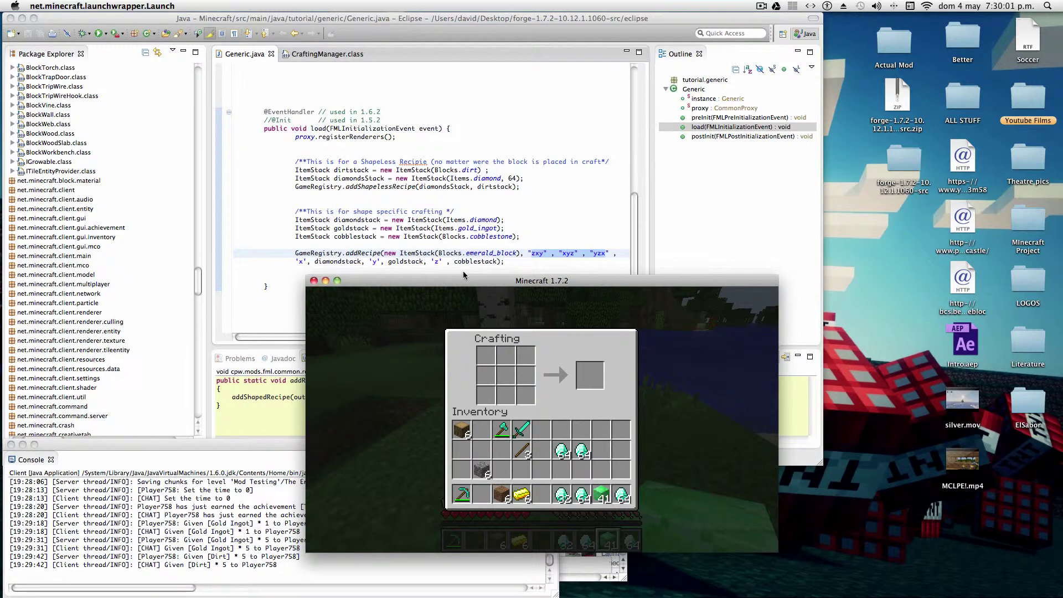
Step: Fill the top crafting row with cobblestone, diamond and gold ingot
left_click(483, 471)
right_click(487, 356)
left_click(485, 471)
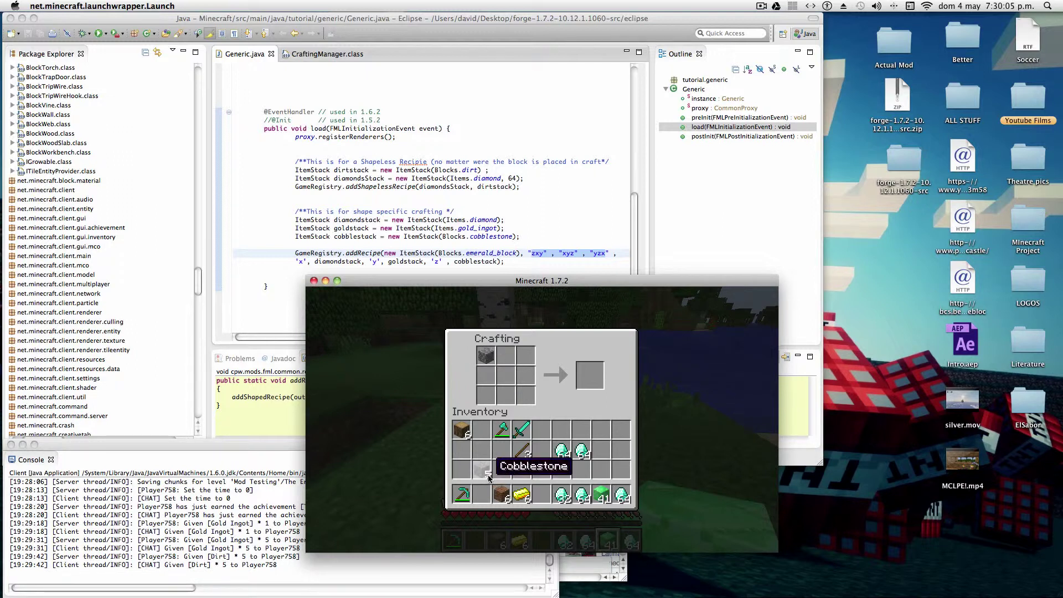
left_click(563, 451)
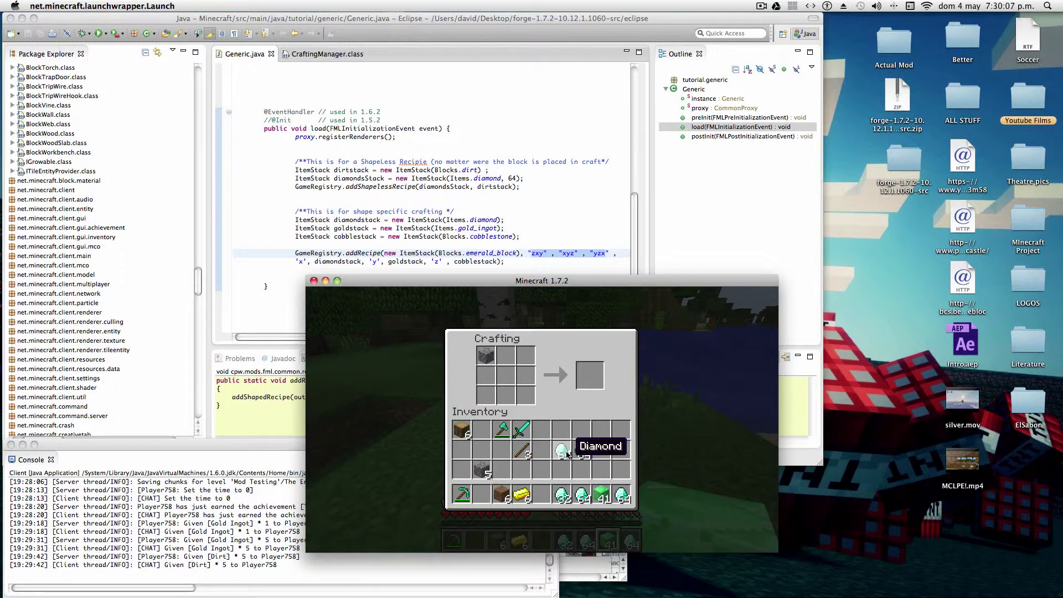
left_click(506, 356)
right_click(509, 359)
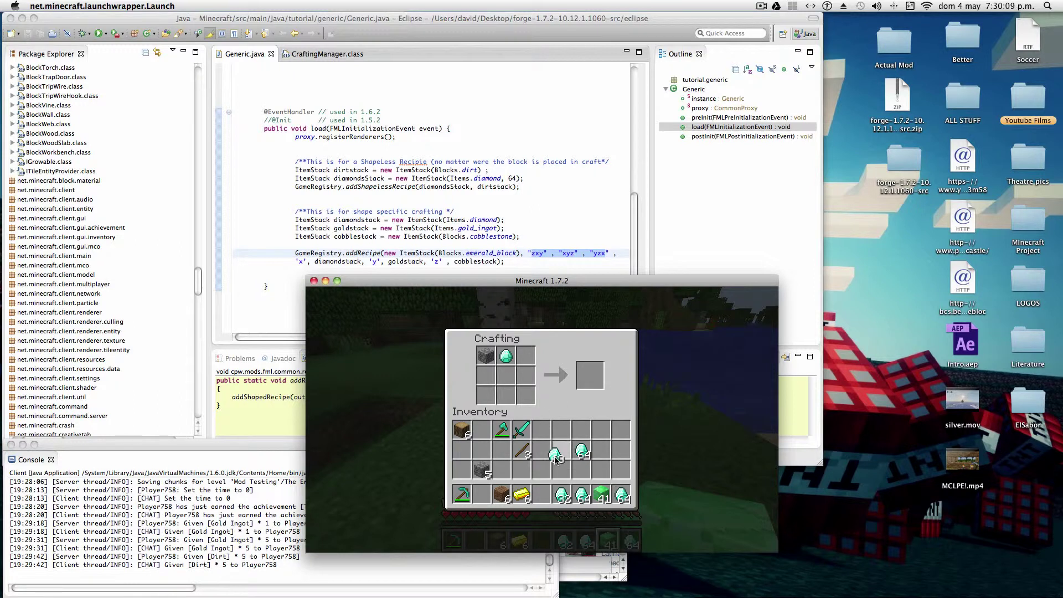
left_click(543, 451)
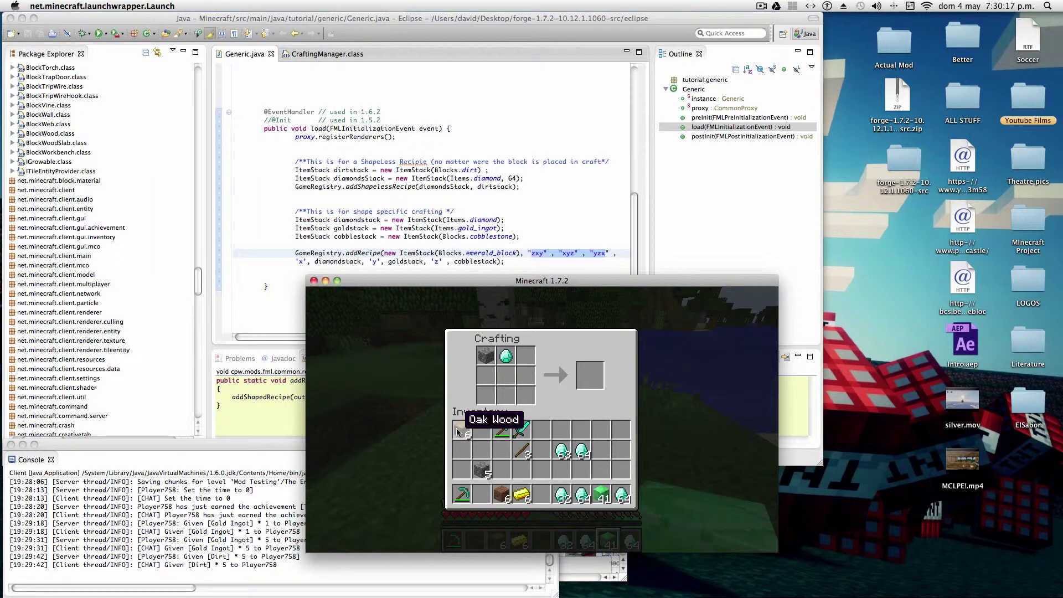
left_click(521, 495)
left_click(524, 391)
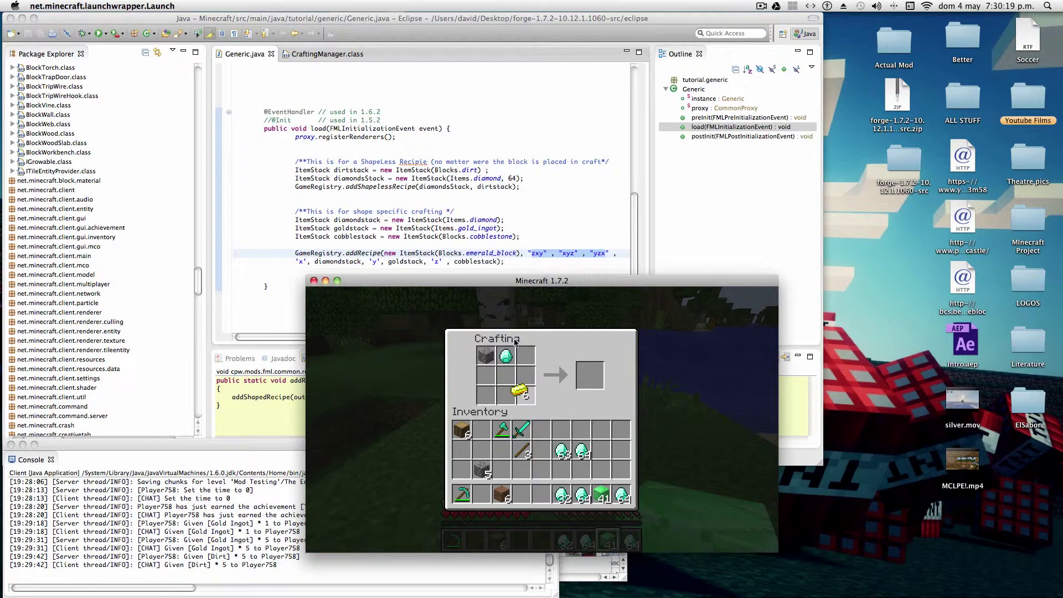
right_click(526, 358)
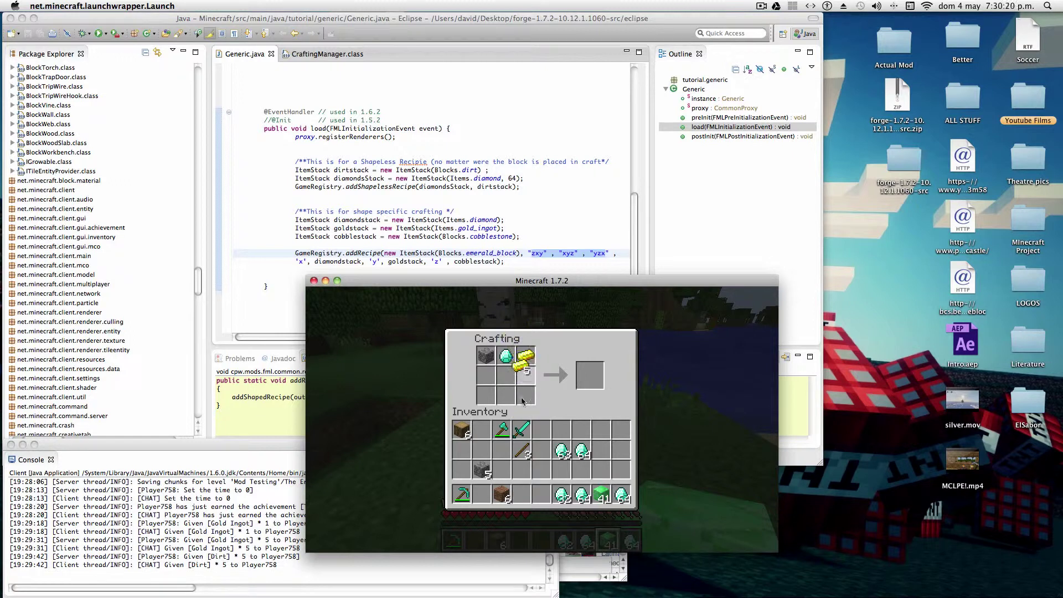
left_click(523, 472)
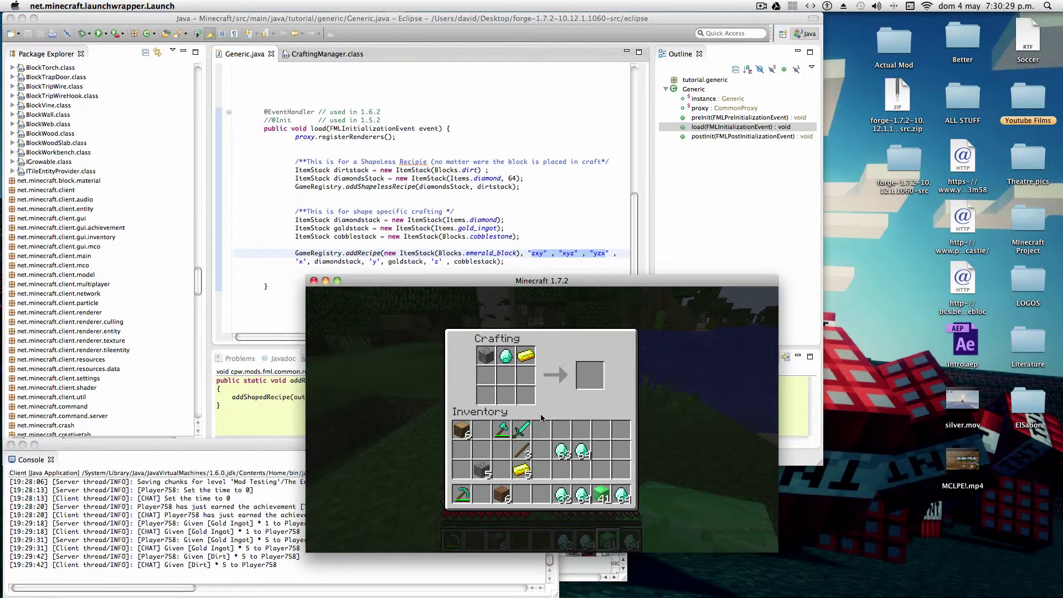
Step: Fill the middle row with diamond, gold ingot and cobblestone
left_click(561, 451)
right_click(486, 377)
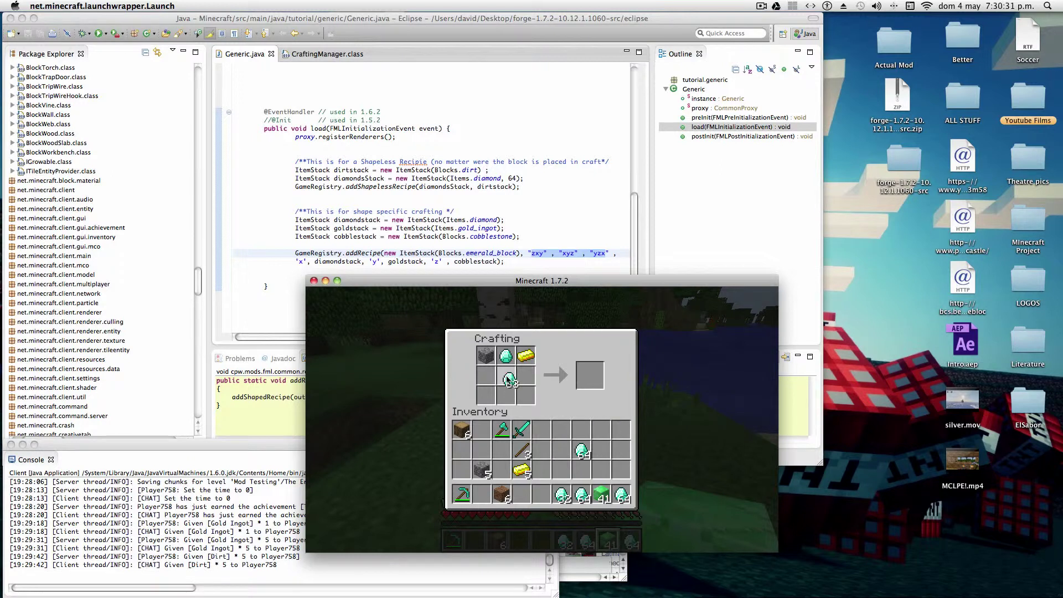
left_click(562, 451)
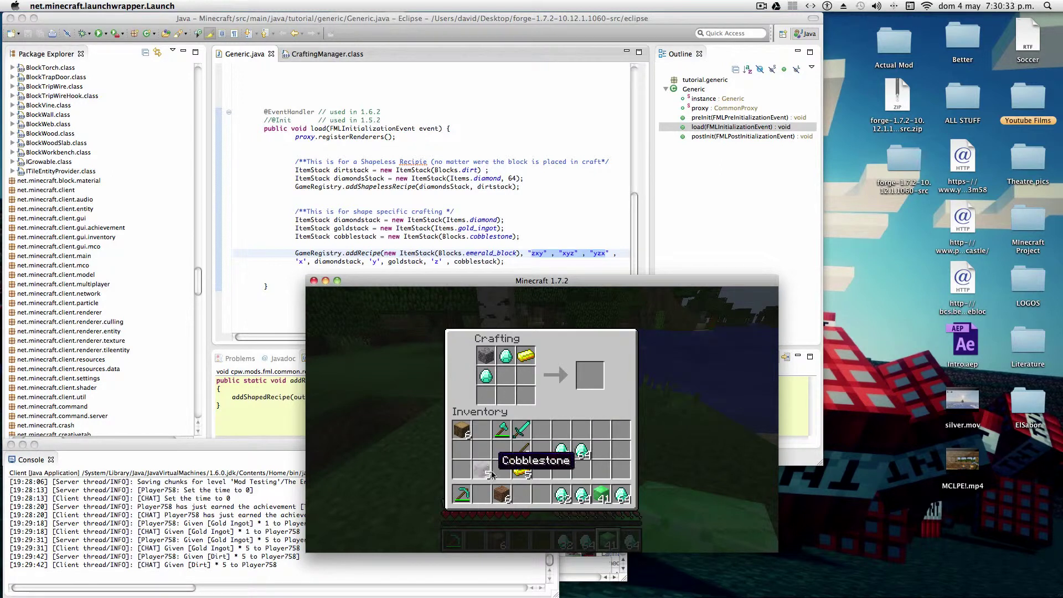
left_click(522, 471)
right_click(506, 376)
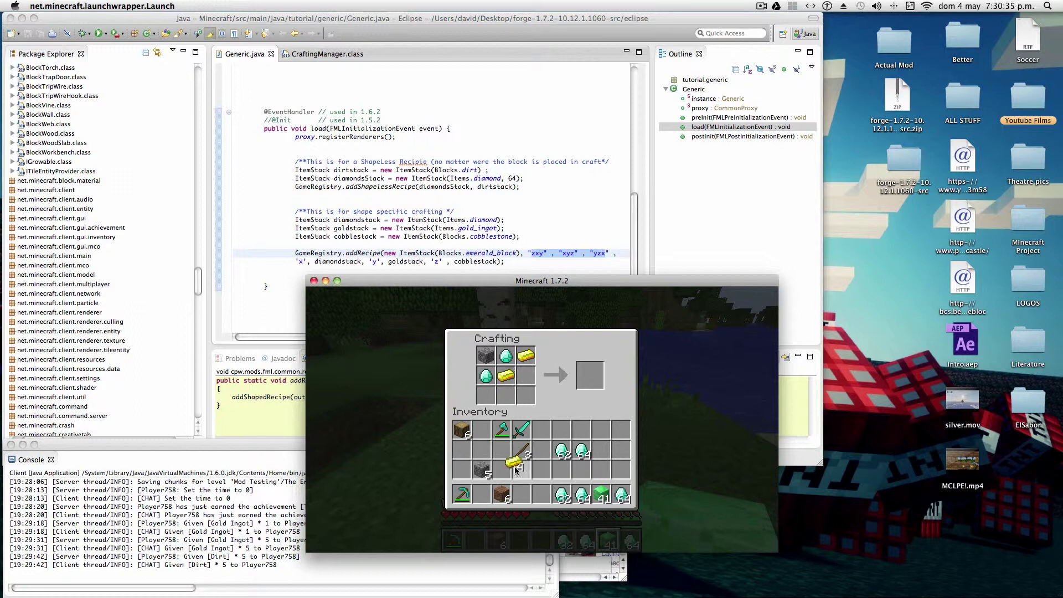
left_click(522, 471)
left_click(483, 472)
right_click(525, 375)
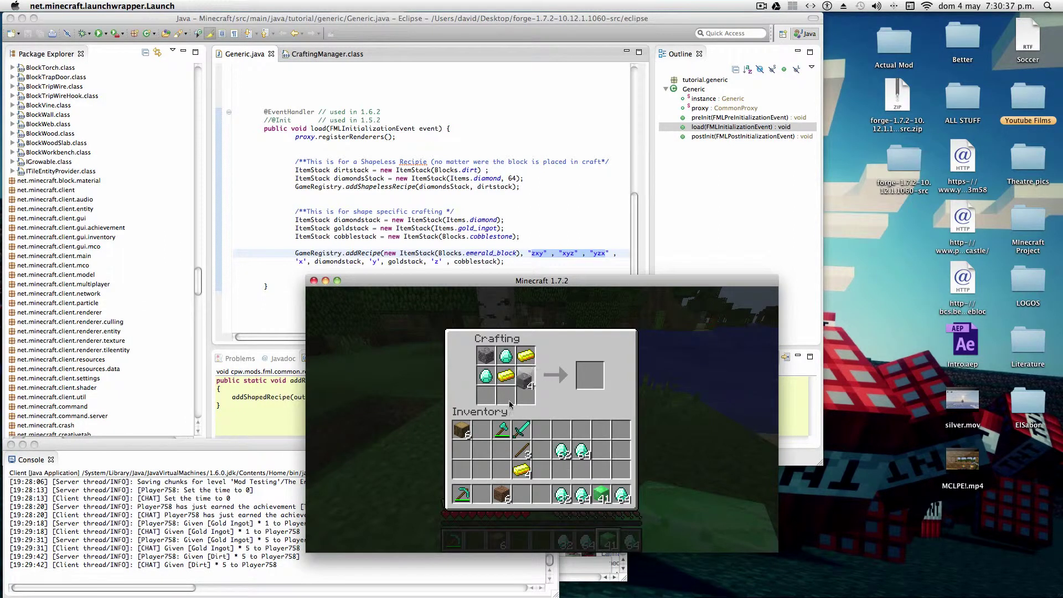
left_click(483, 451)
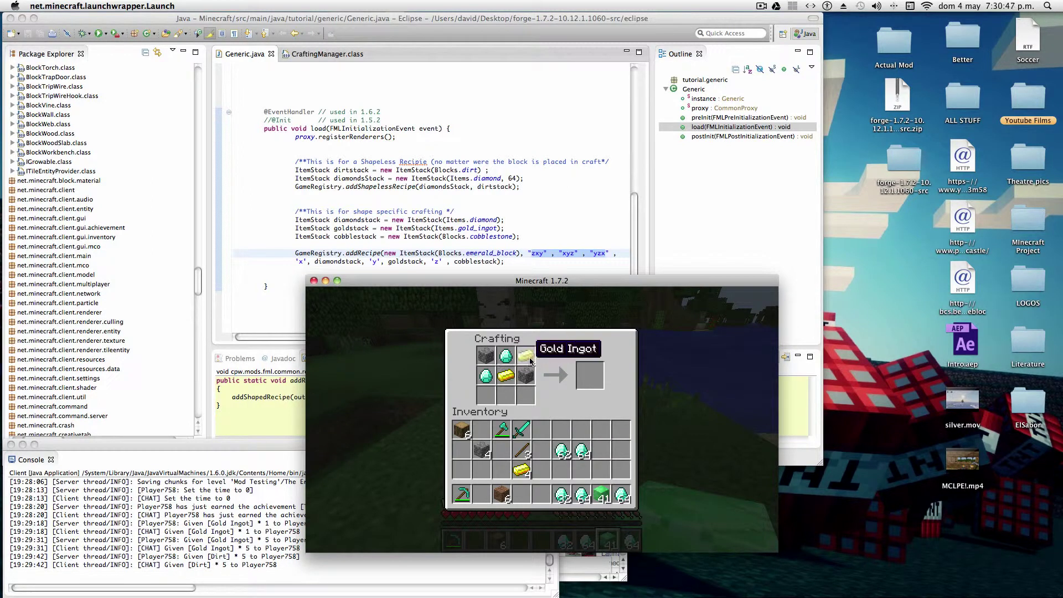
Step: Put gold in the bottom-left and cobblestone in the bottom-middle cell, then take the diamonds
left_click(521, 473)
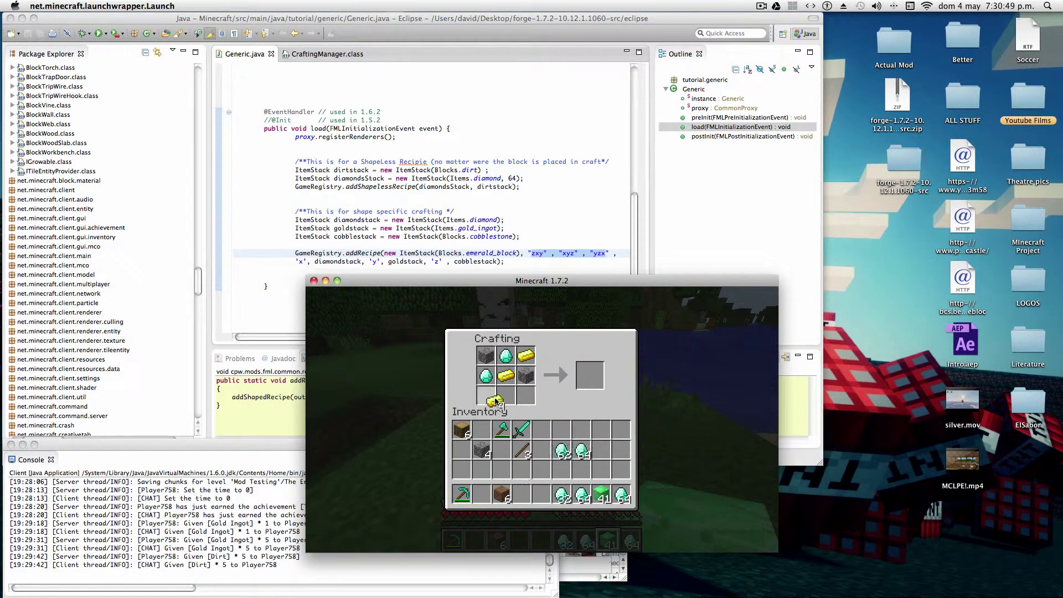
left_click(521, 471)
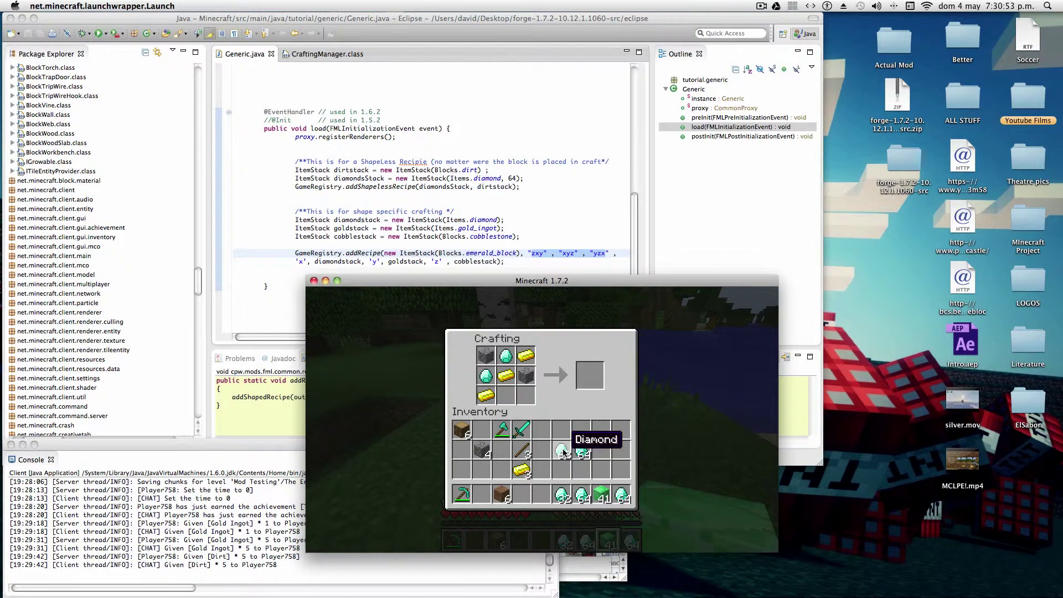
left_click(563, 451)
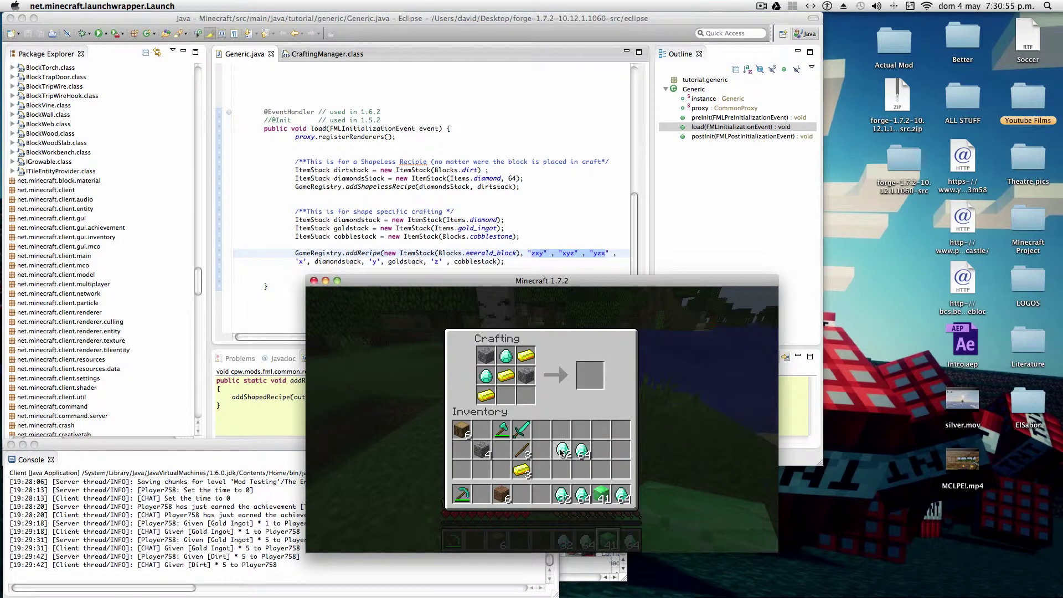
left_click(482, 452)
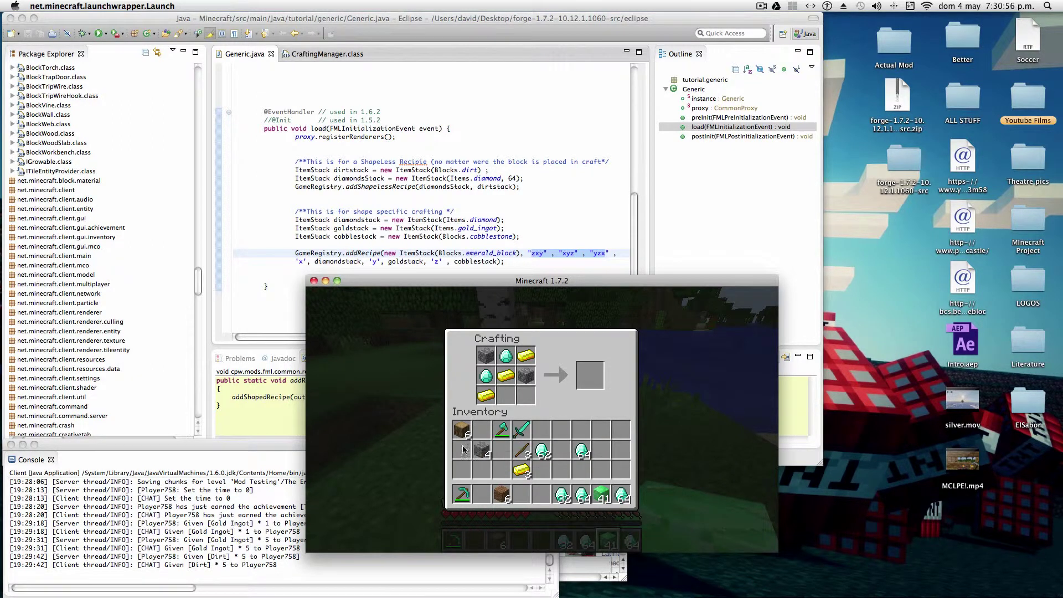
right_click(506, 397)
left_click(504, 472)
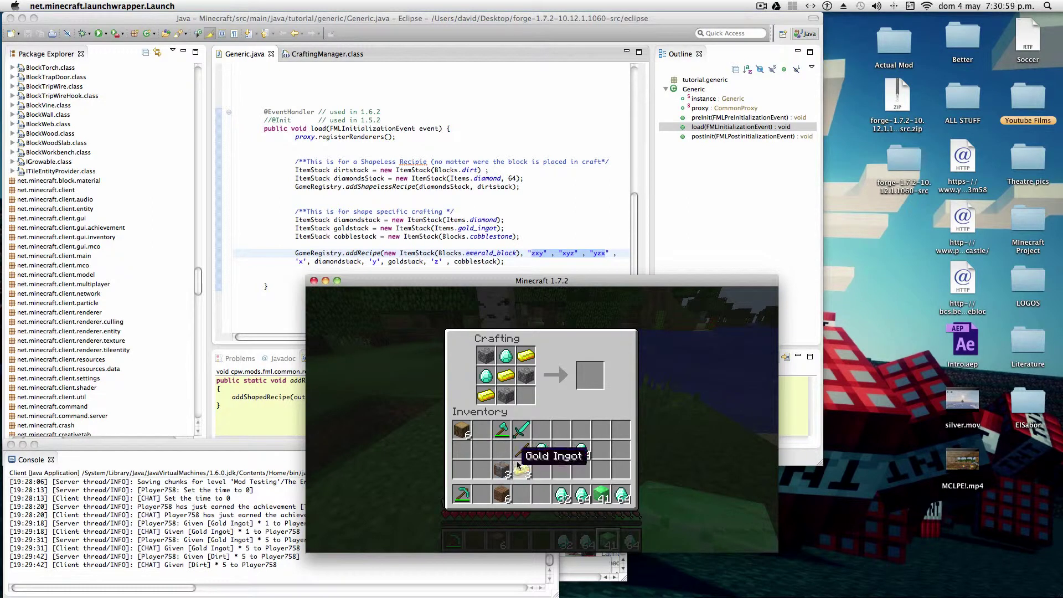
left_click(523, 471)
left_click(522, 482)
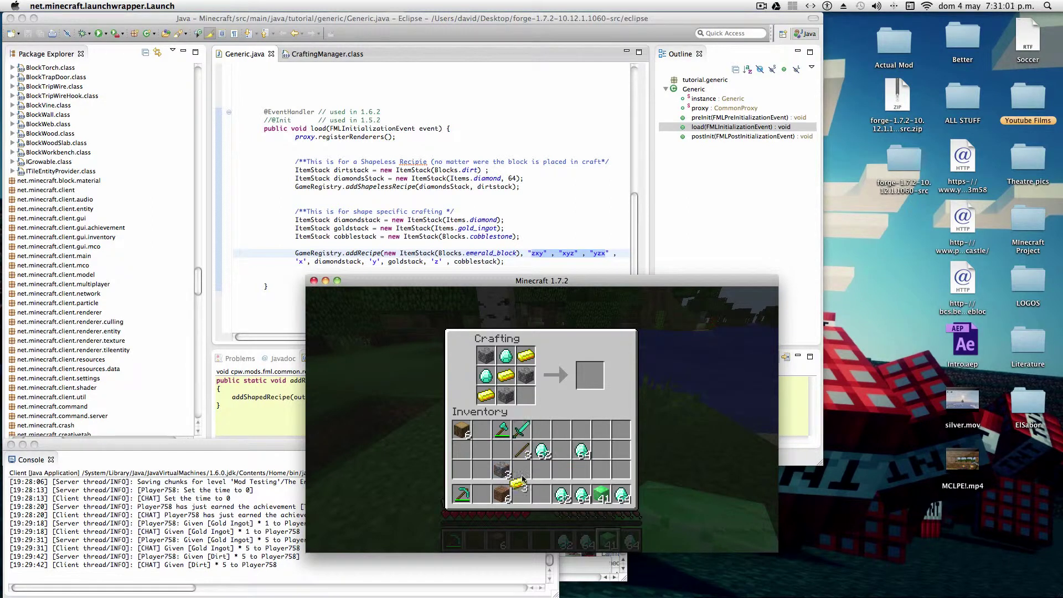
left_click(542, 451)
Step: Add the last diamond, then move the crafted Block of Emerald into the hotbar
right_click(526, 399)
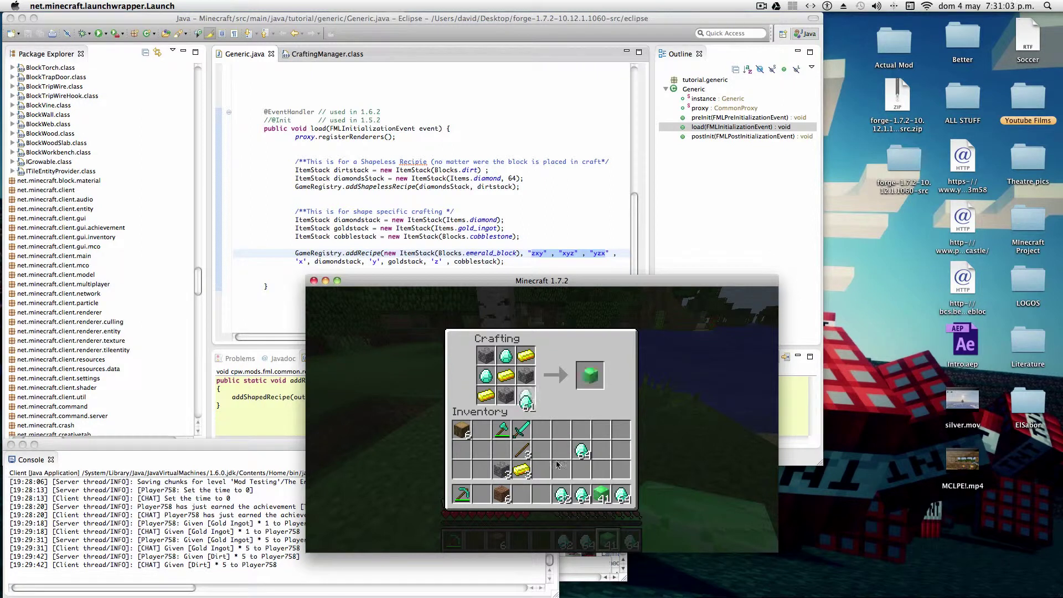
left_click(563, 471)
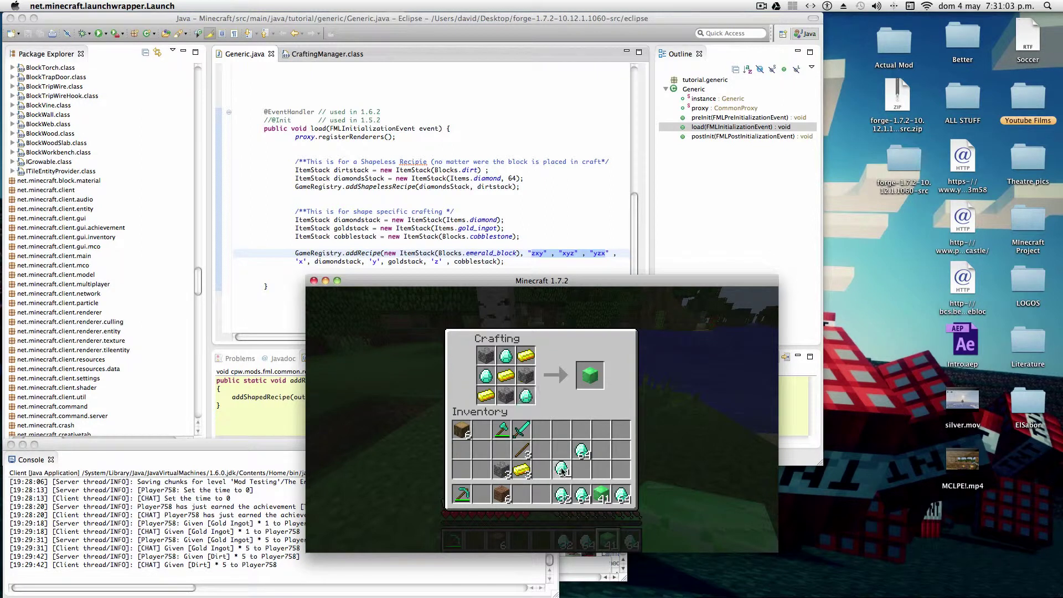
left_click(588, 379, "shift")
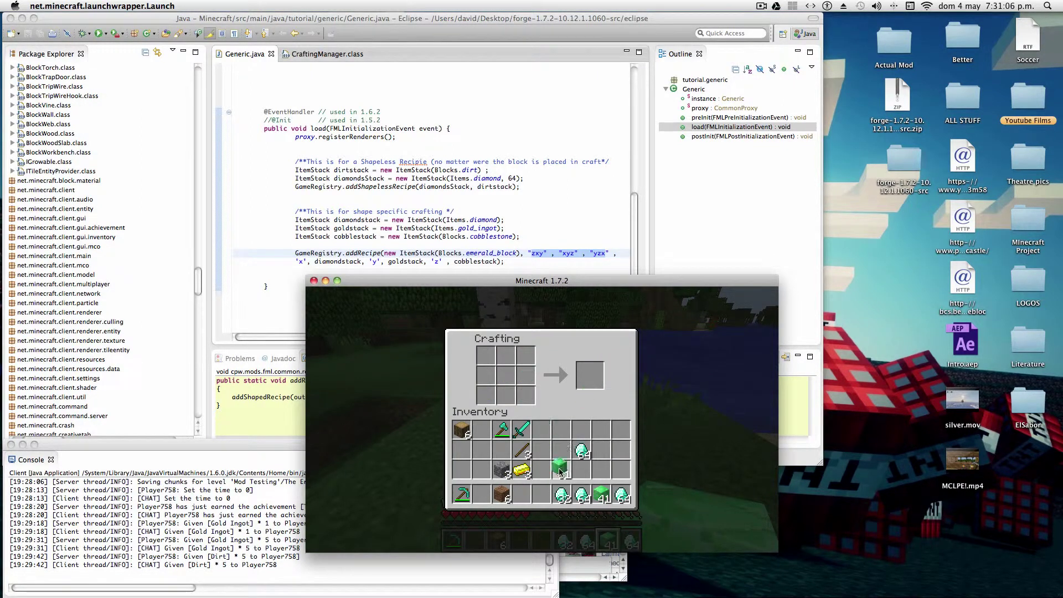
left_click(542, 496)
key("Escape")
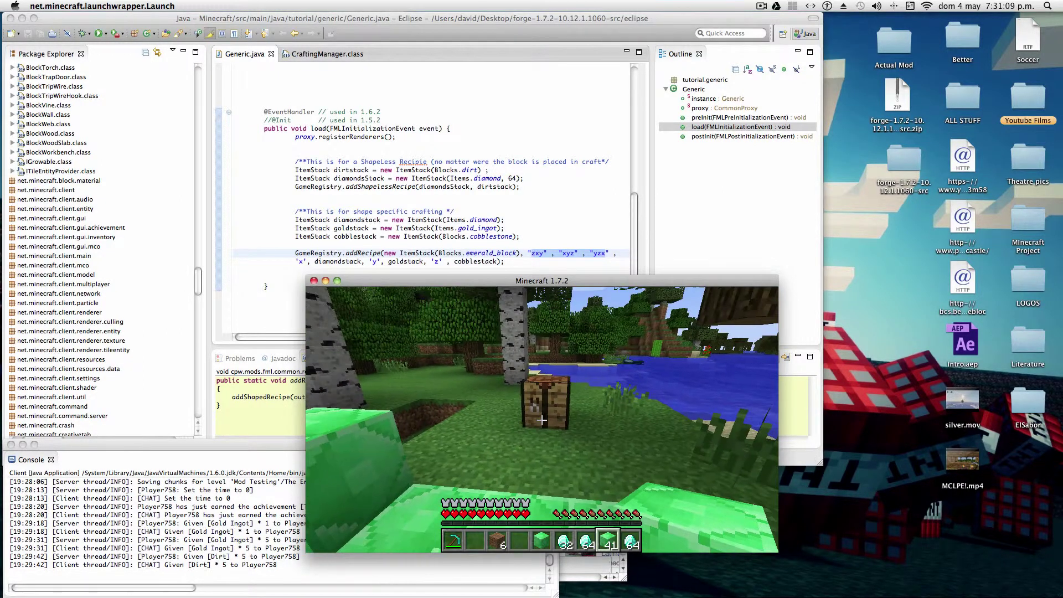
Step: Put the emerald block in the inventory crafting grid and collect the emeralds
key("e")
left_click(604, 497)
left_click(568, 386)
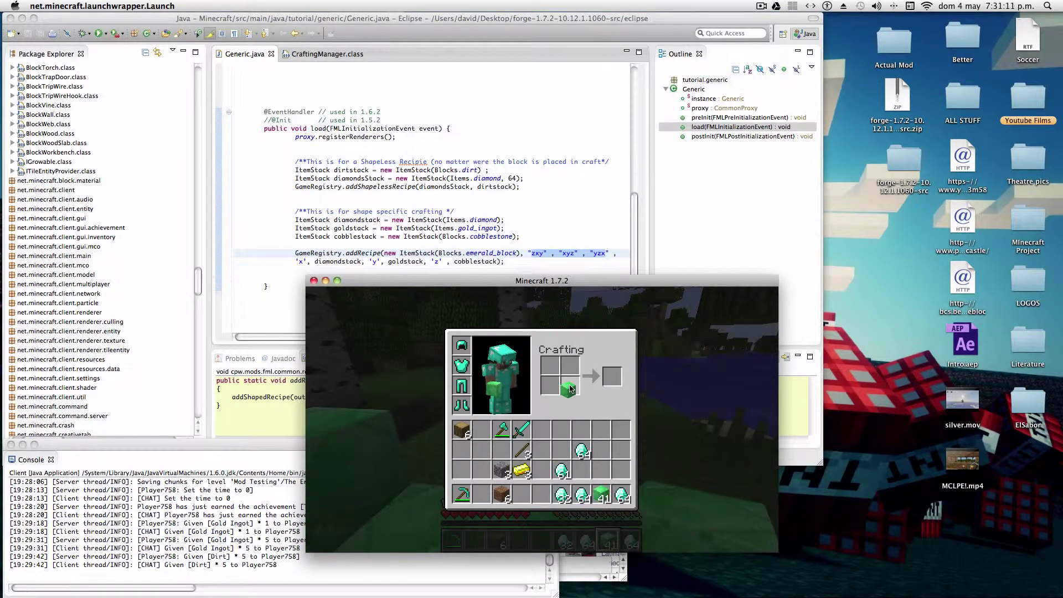
left_click(568, 386)
left_click(611, 376, "shift")
key("Escape")
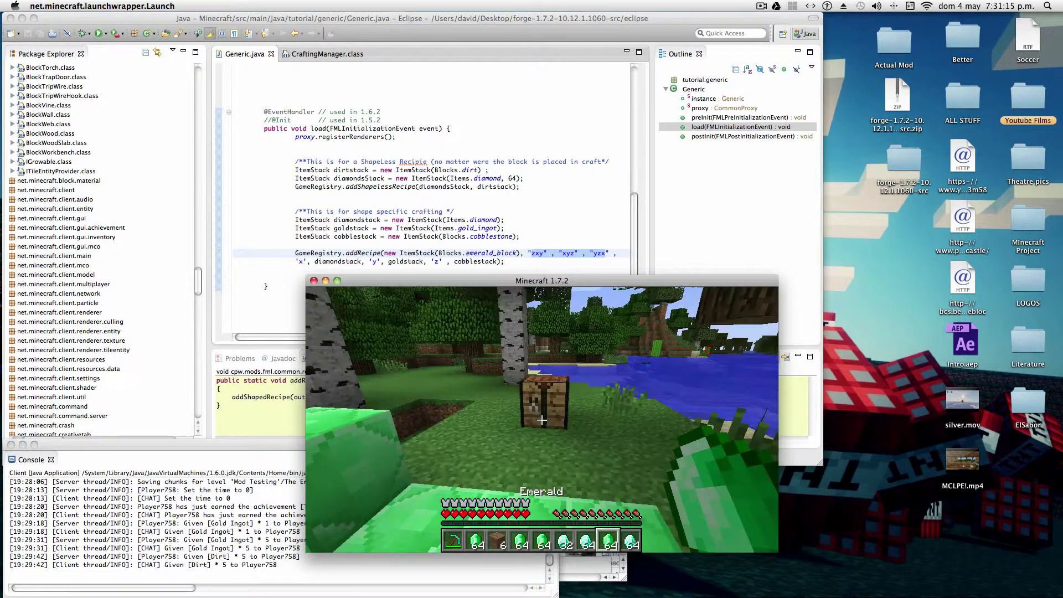
scroll(541, 420, "down", 1)
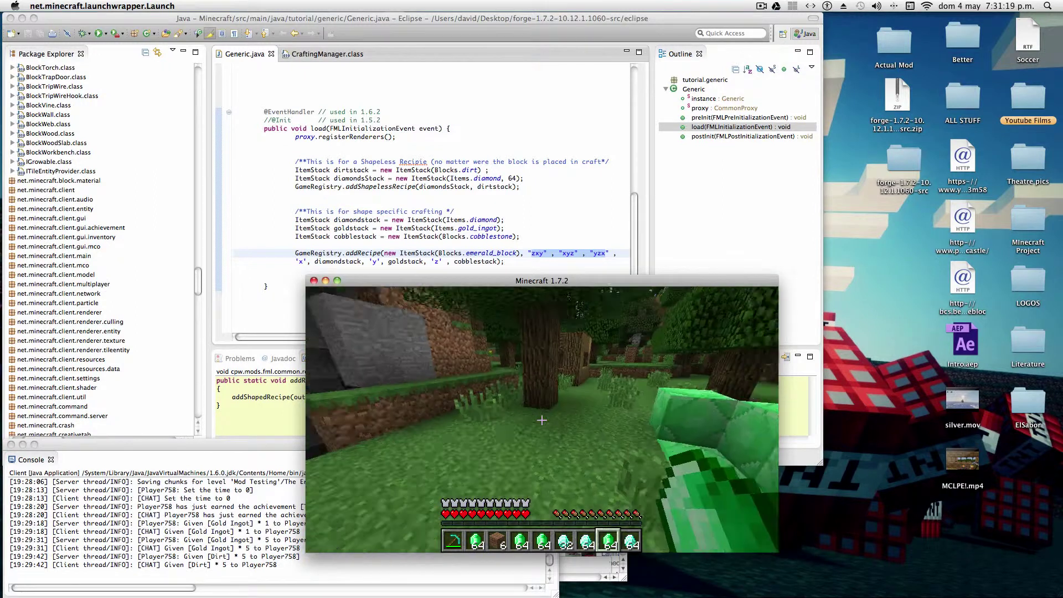
Step: Walk over to the oak log stumps and switch to holding dirt
key("w")
key("w")
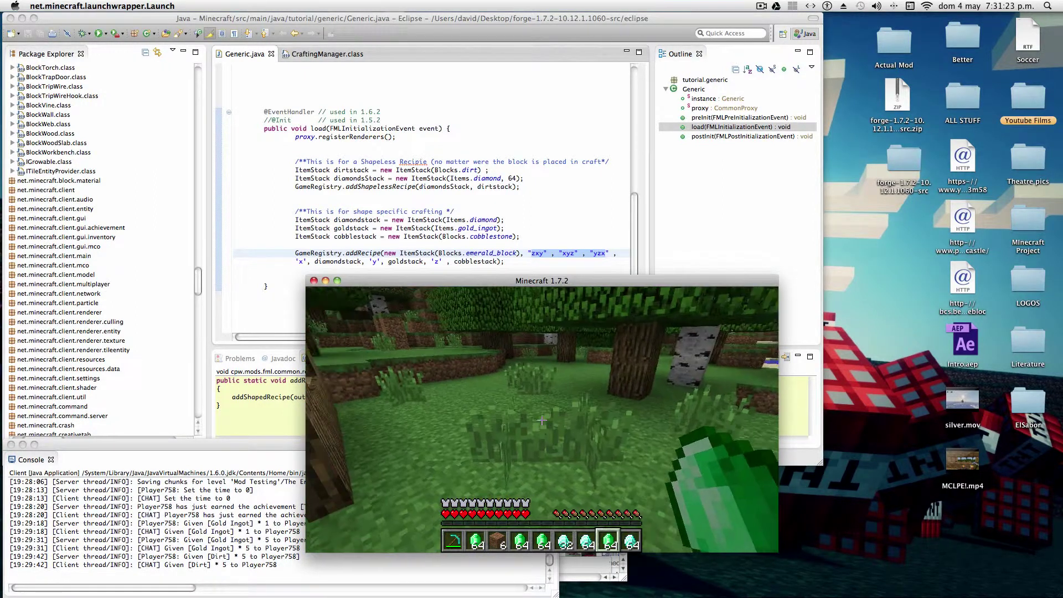
key("w")
key("w")
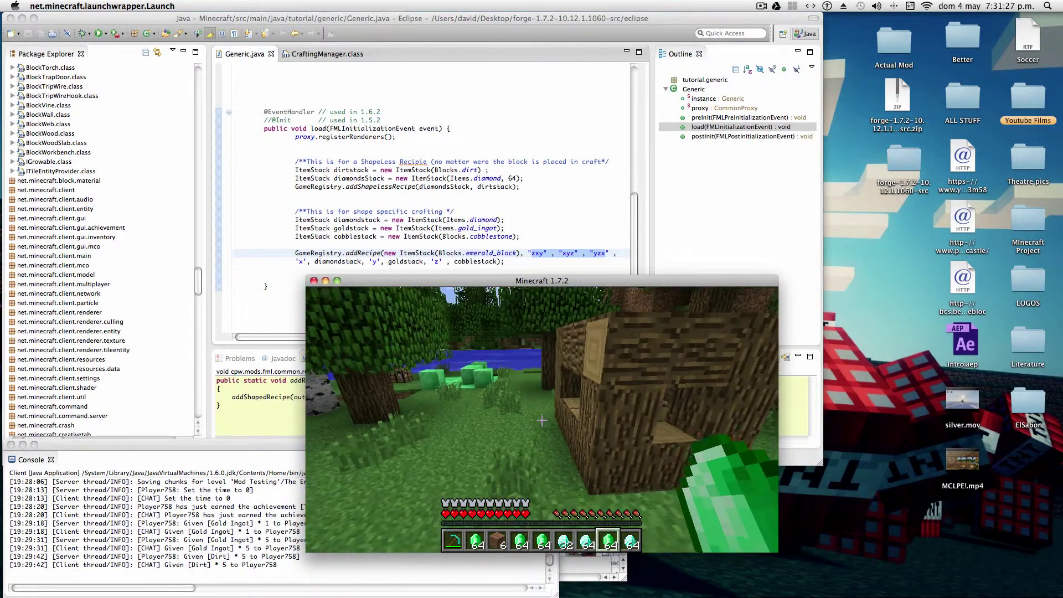
key("w")
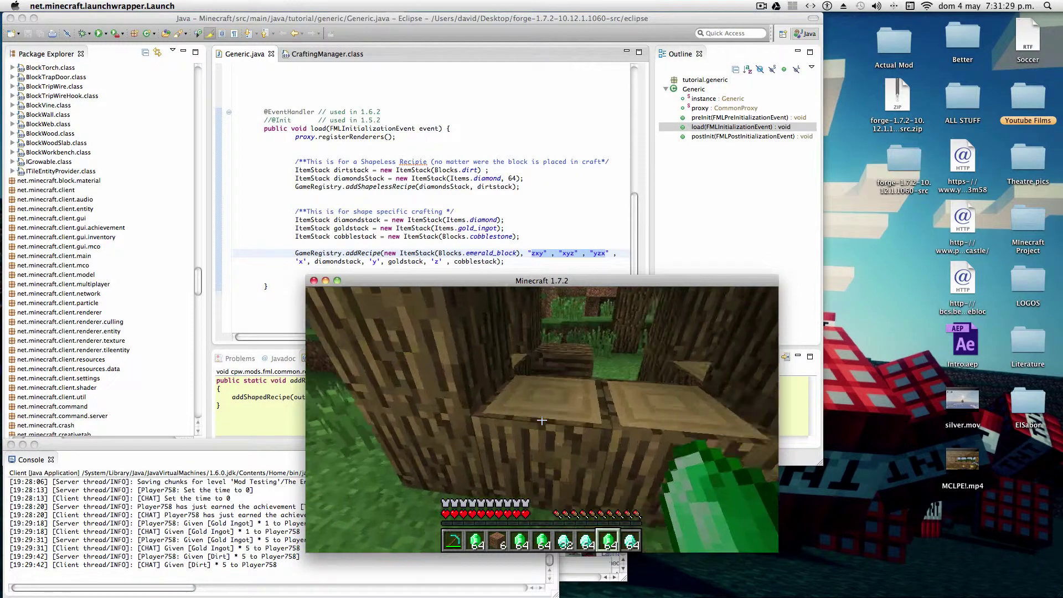
key("3")
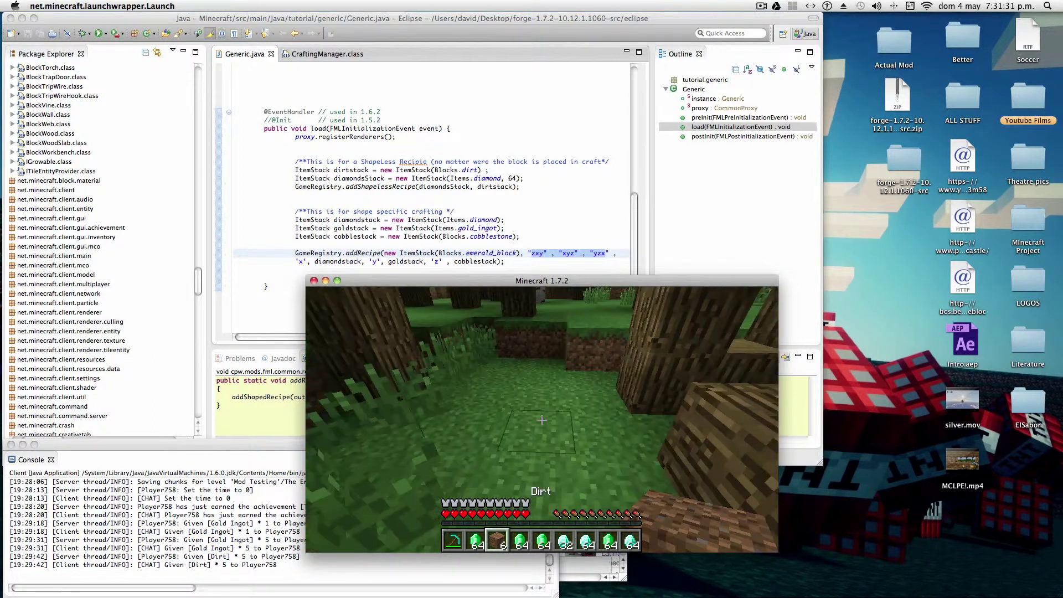
Step: Place a dirt block against the oak log, then recall a chat command
right_click(541, 421)
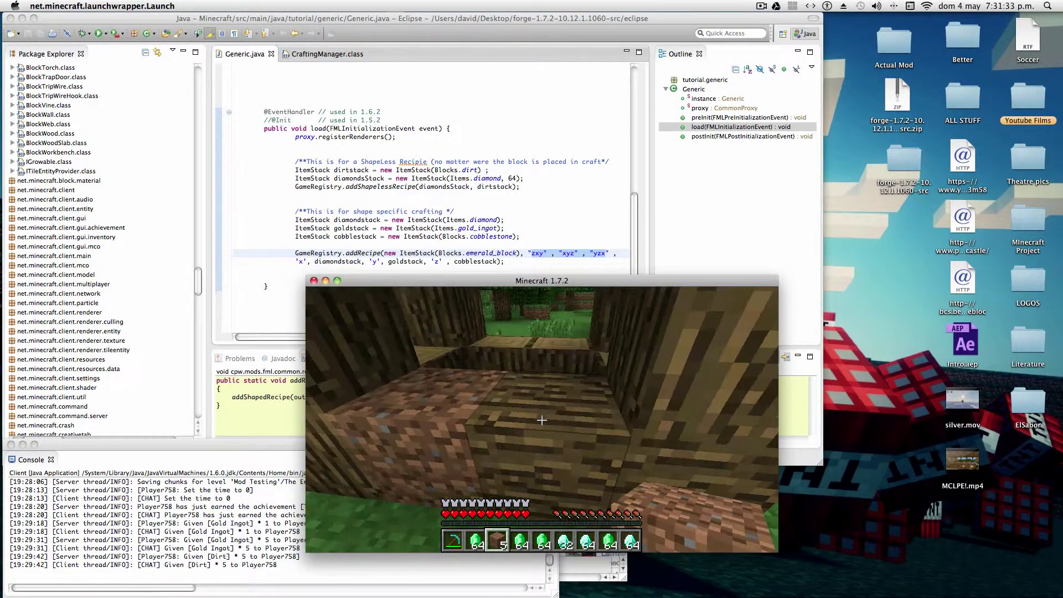
key("e")
key("Escape")
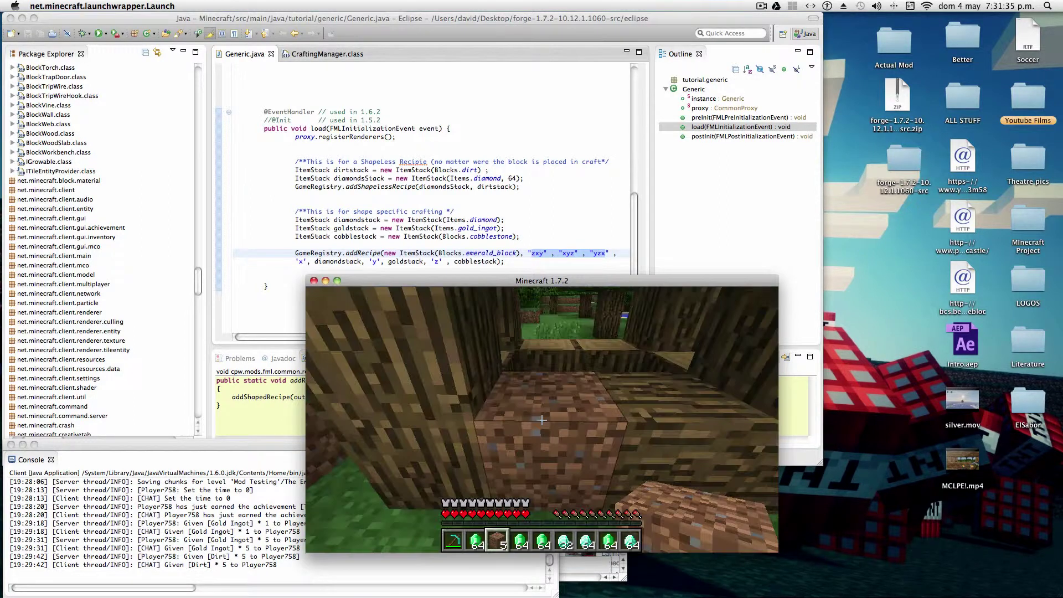
key("t")
key("Up")
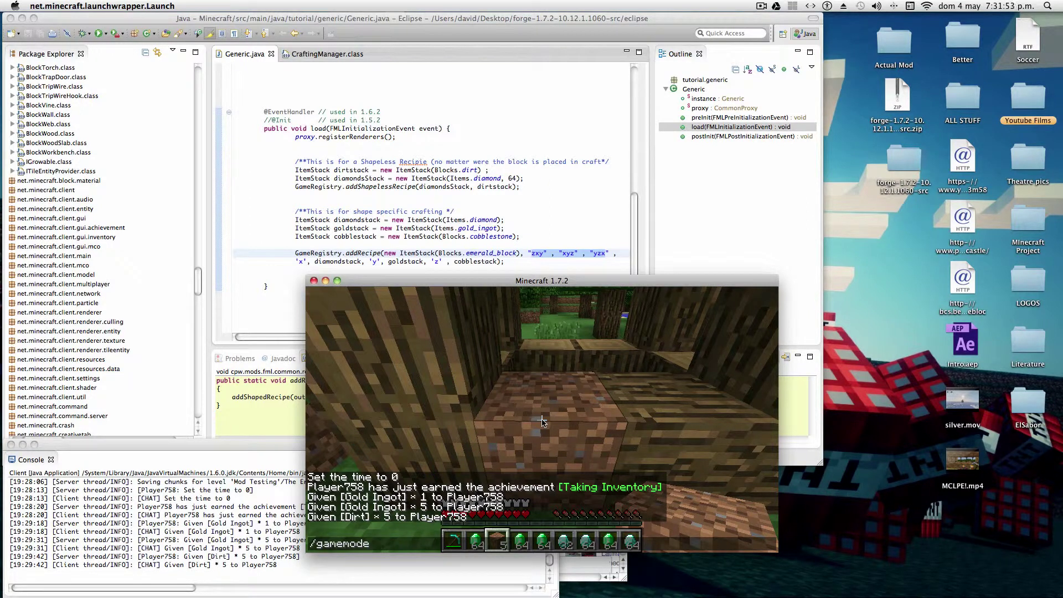
Step: Switch to Creative mode with /gamemode 1 and bring up the Survival Inventory view
key("Return")
key("e")
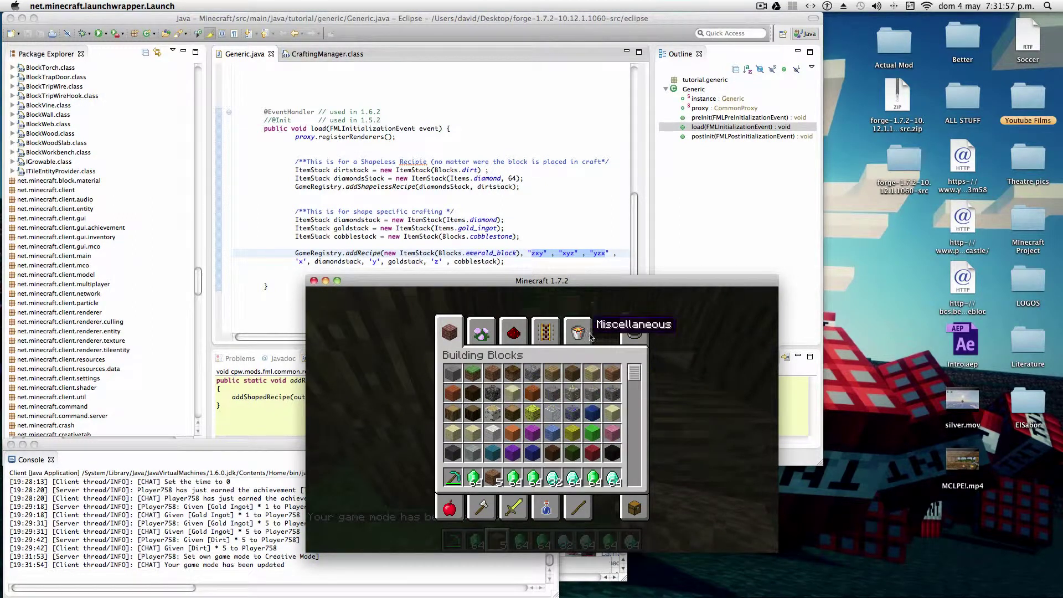
left_click(634, 509)
Step: Move the five hotbar stacks into the main inventory, then browse Miscellaneous items
left_click(593, 478, "shift")
left_click(574, 478, "shift")
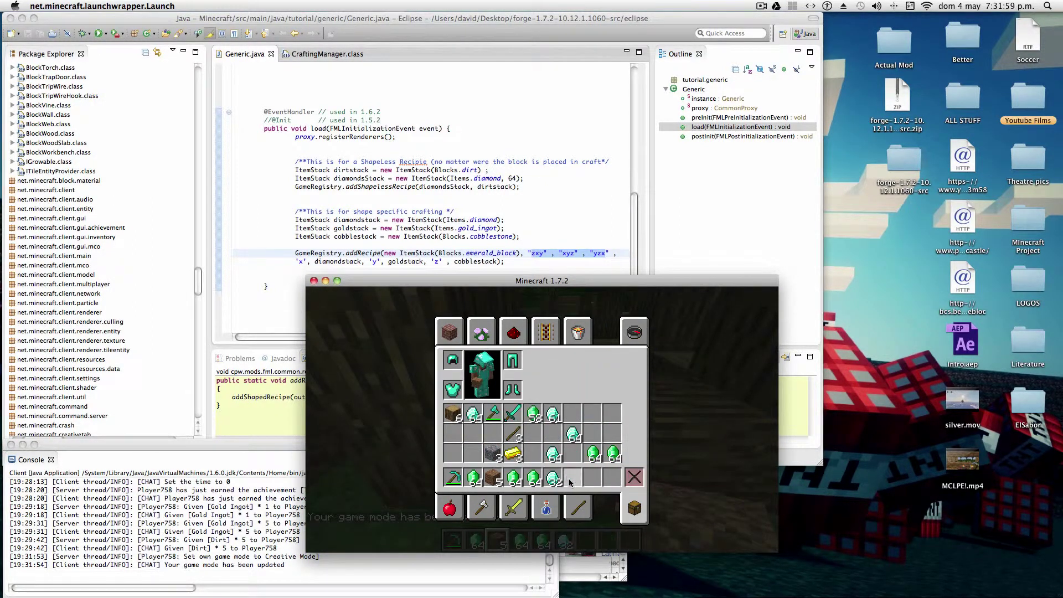
left_click(533, 478, "shift")
left_click(494, 479, "shift")
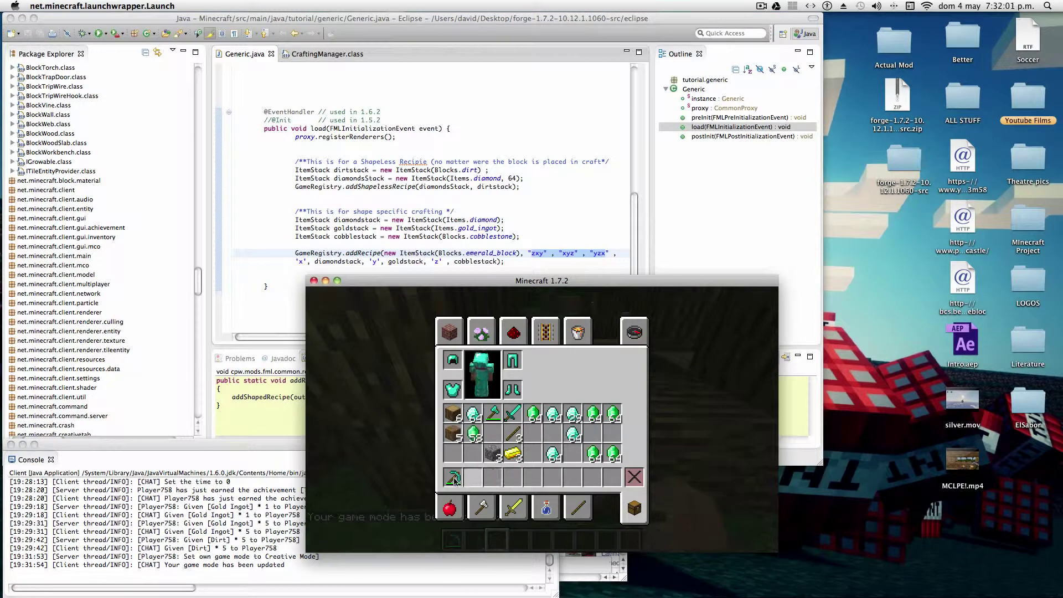
left_click(453, 479, "shift")
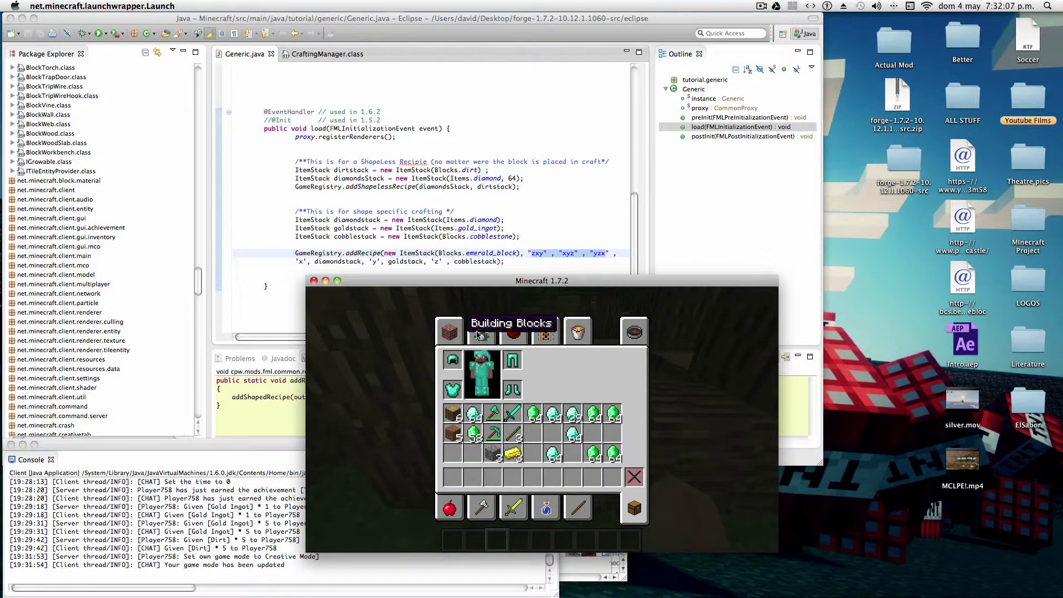
left_click(578, 332)
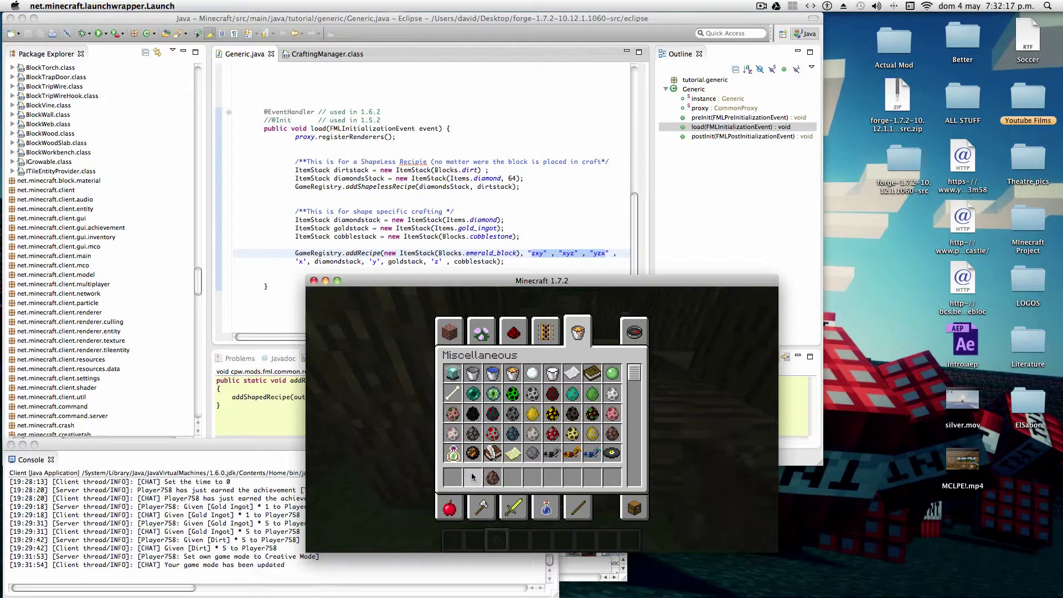
key("Escape")
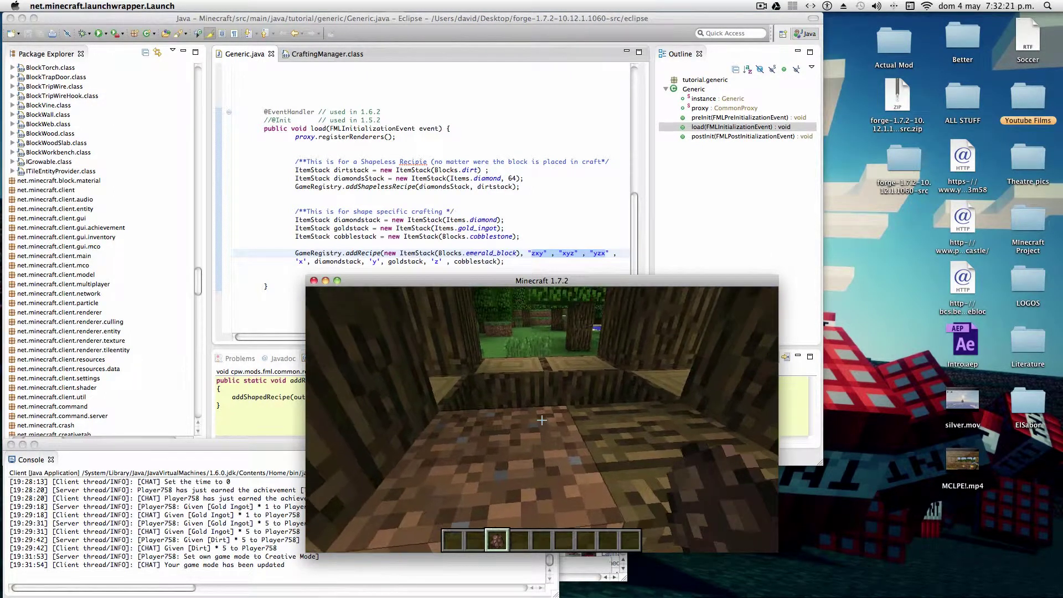
Step: Step out of the hut, check the inventory, trade with the villager, then back away
key("s")
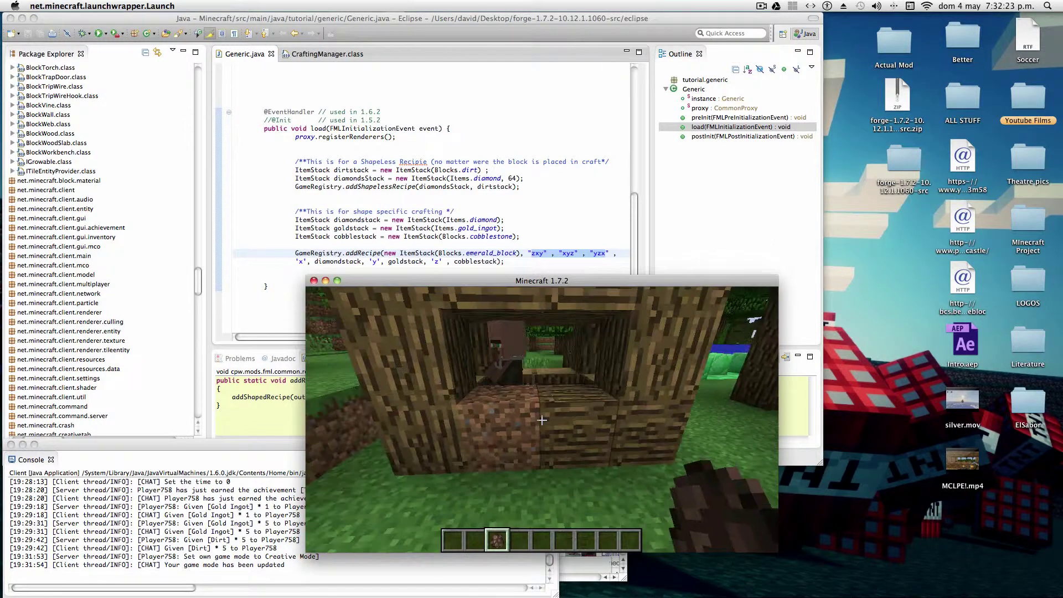
key("e")
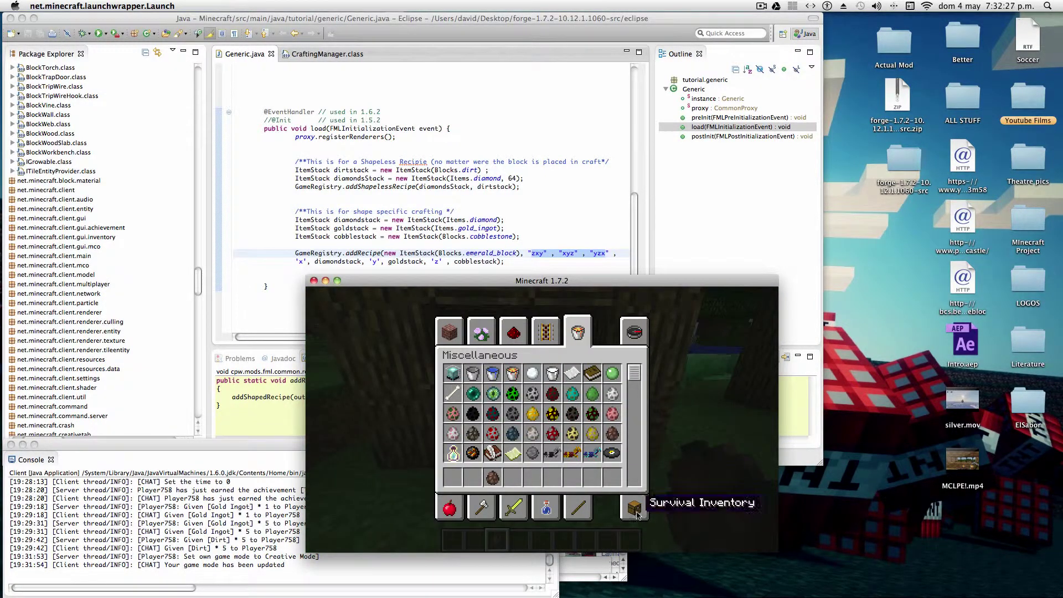
key("e")
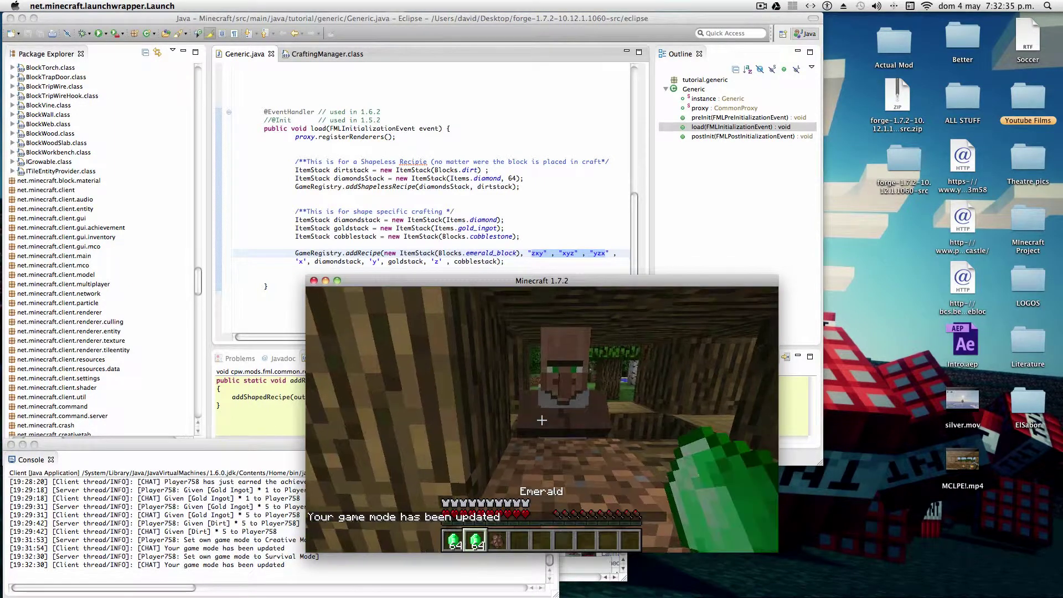
right_click(543, 420)
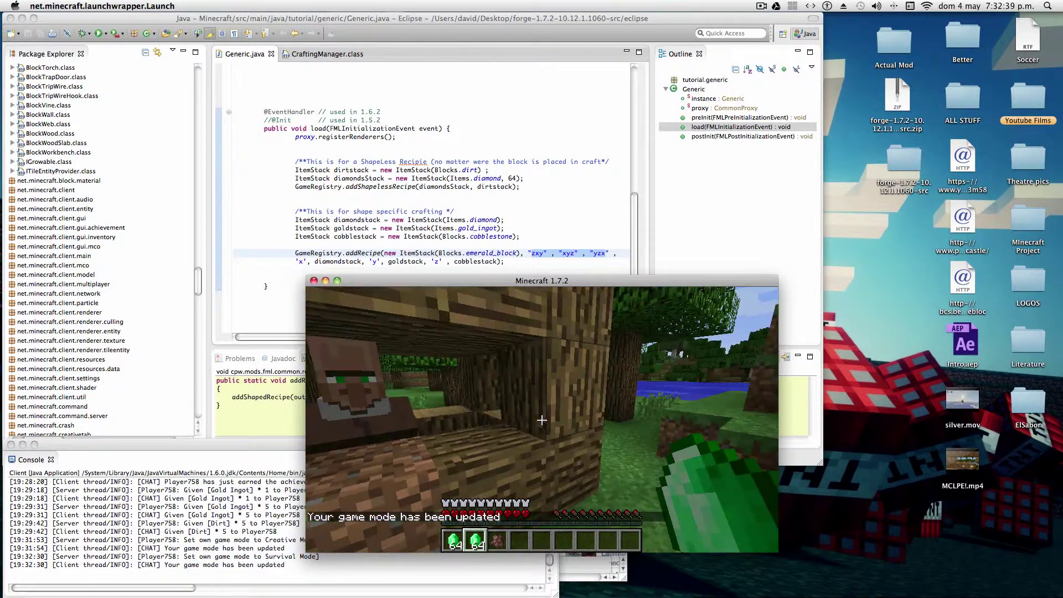
key("s")
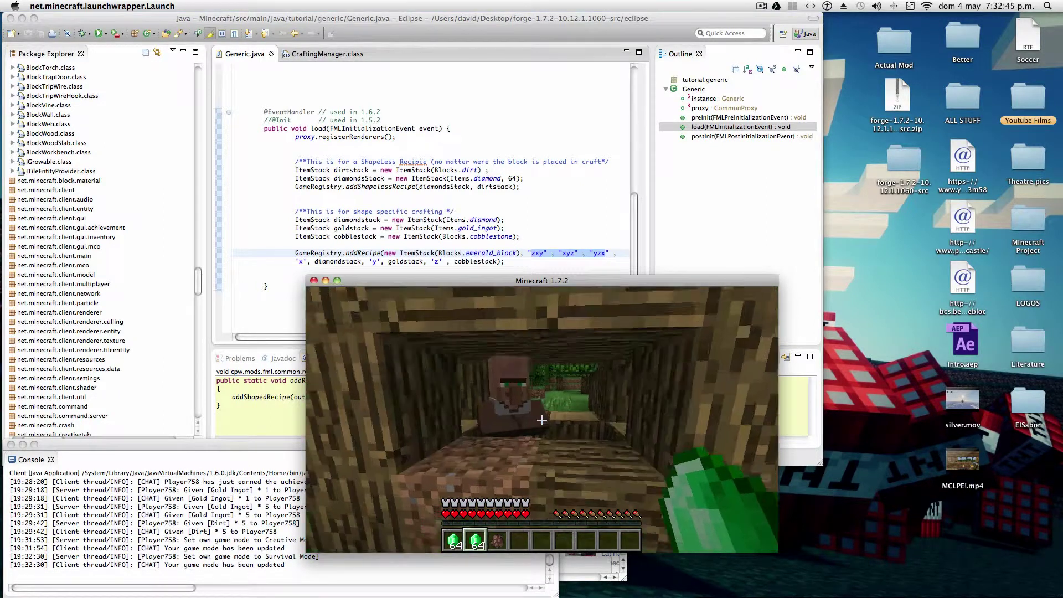
key("s")
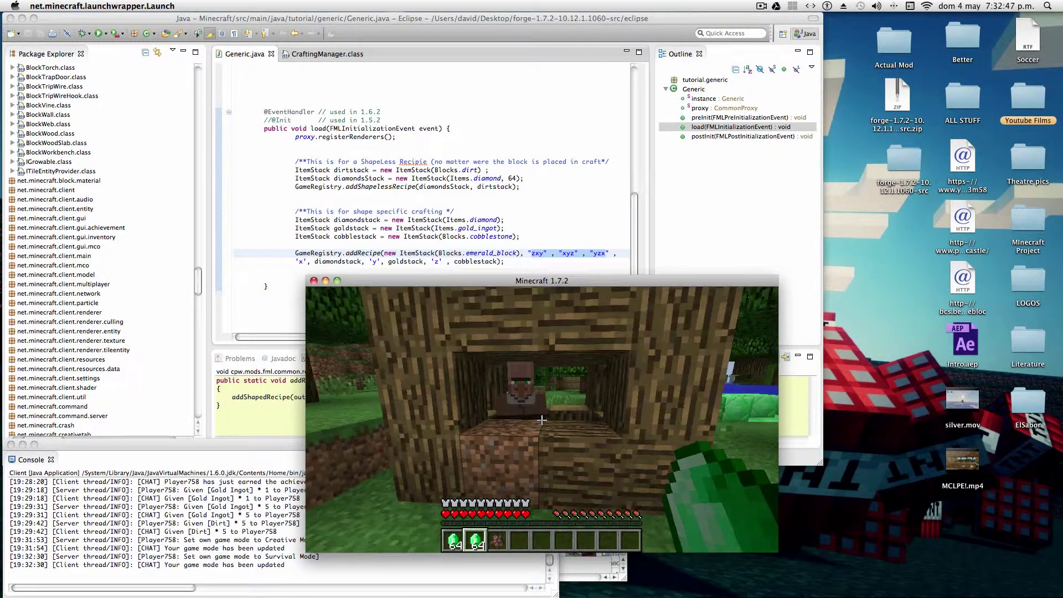